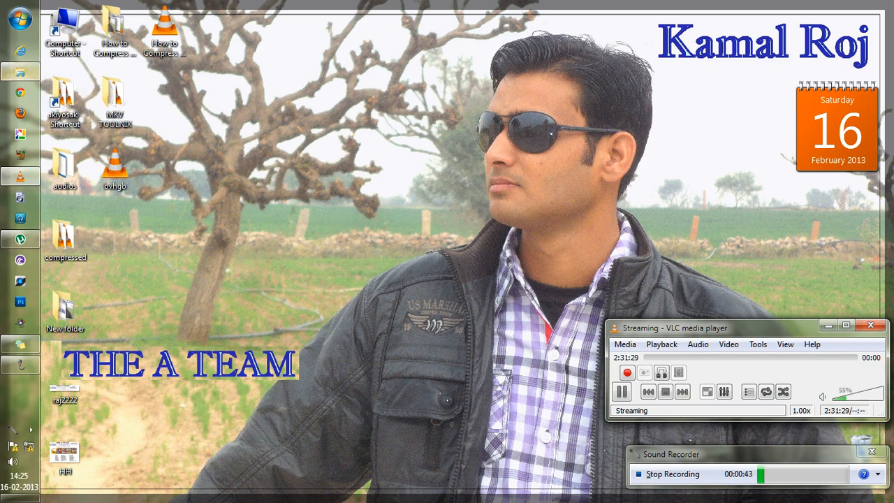
# Browse to the SOFTWARE folder on drive F:, locate the mkvtoolnix-unicode-5.8.0-setup installer, and close the folder window
pyautogui.moveTo(20, 72)
pyautogui.click(122, 70)
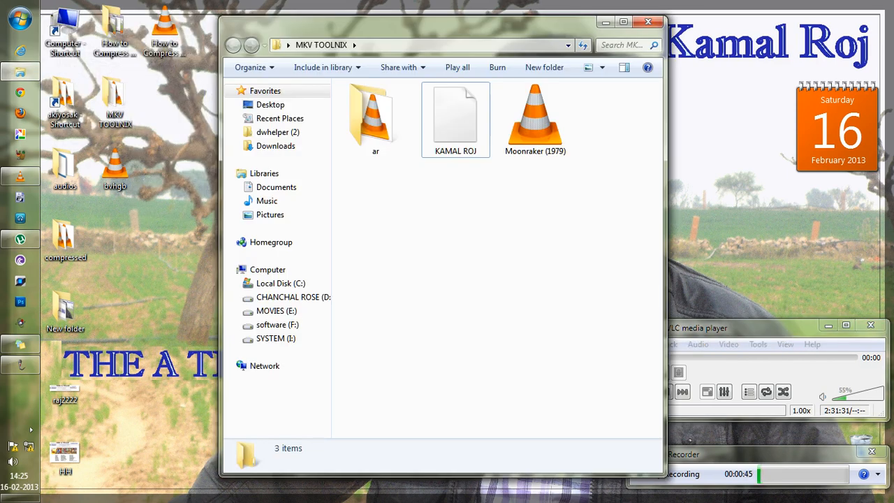
pyautogui.click(278, 325)
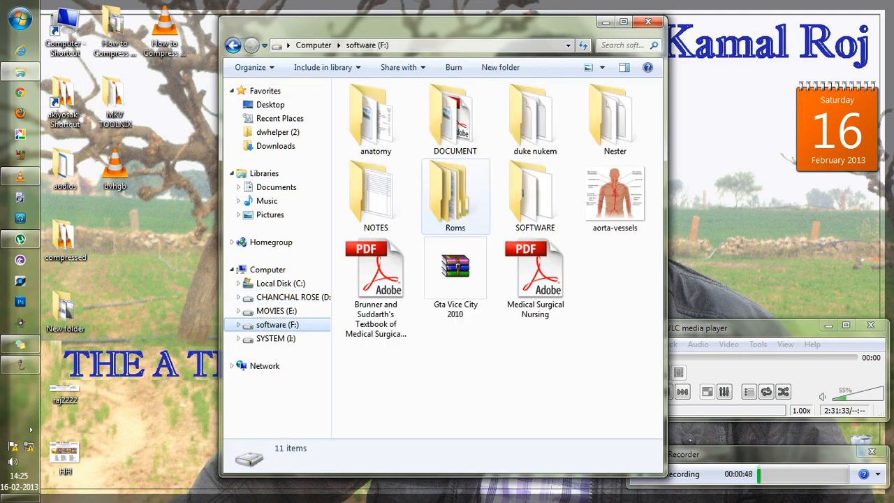
pyautogui.doubleClick(536, 199)
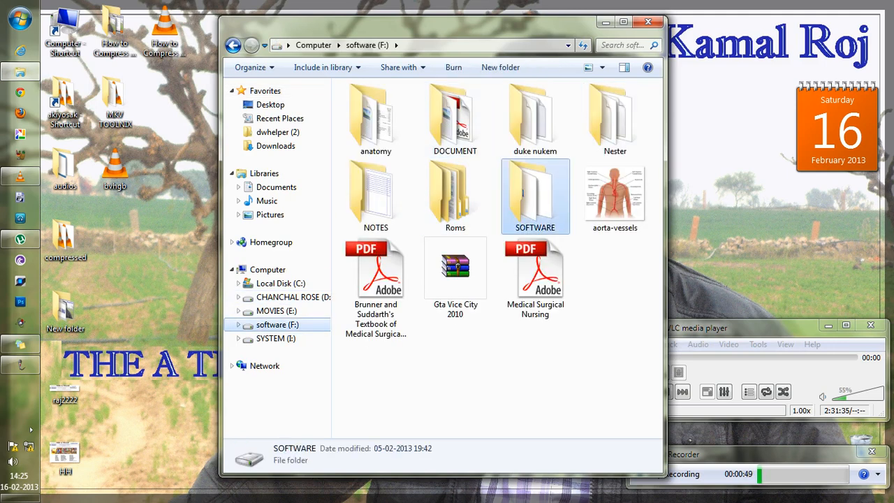
pyautogui.click(535, 201)
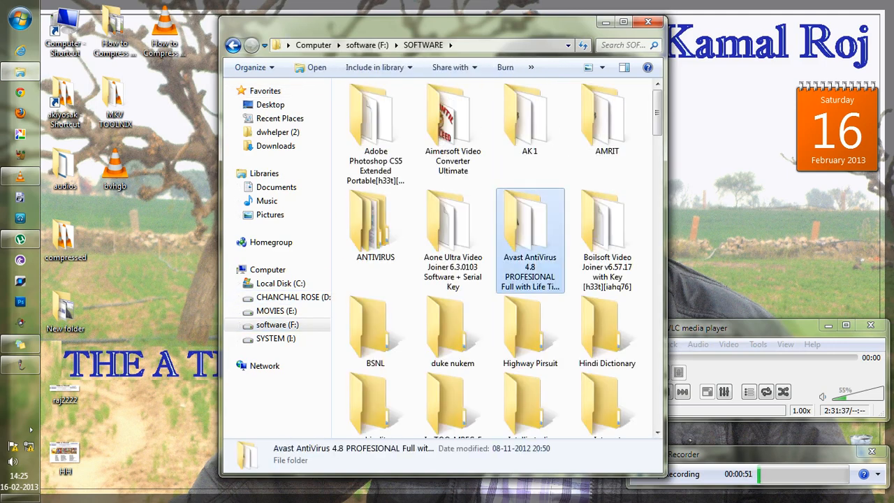
pyautogui.press('m')
pyautogui.press('m')
pyautogui.press('m')
pyautogui.press('m')
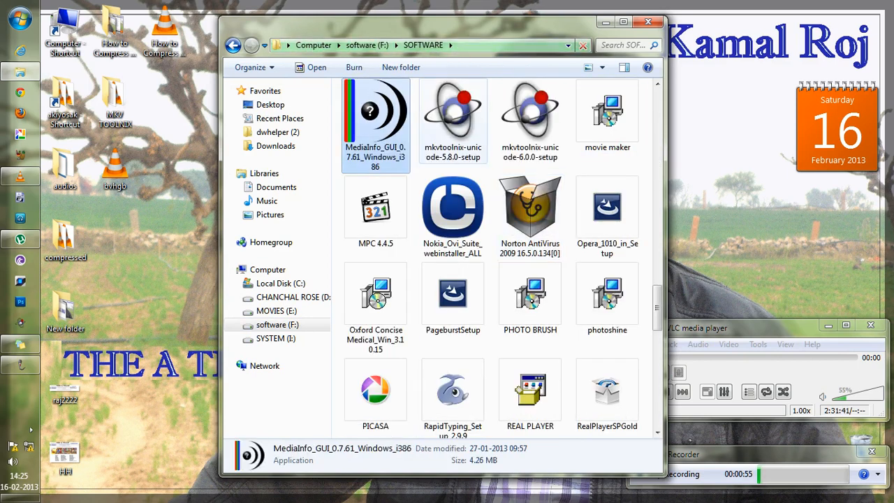
pyautogui.press('m')
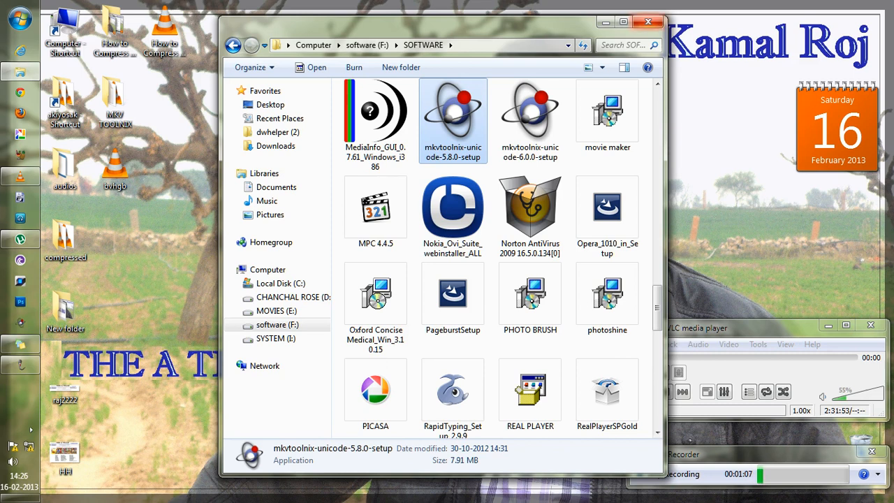
pyautogui.click(648, 21)
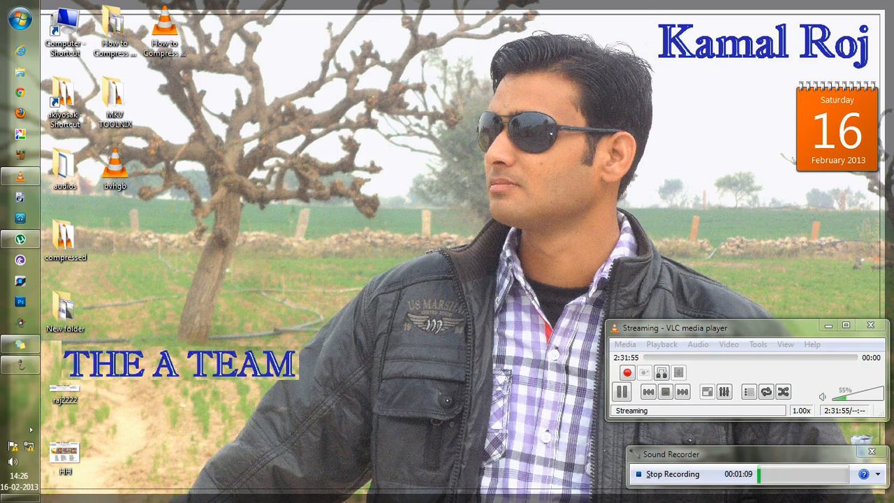
# Start mkvmerge GUI and open the desktop's MKV TOOLNIX folder, placing the two windows so both can be reached
pyautogui.moveTo(20, 239)
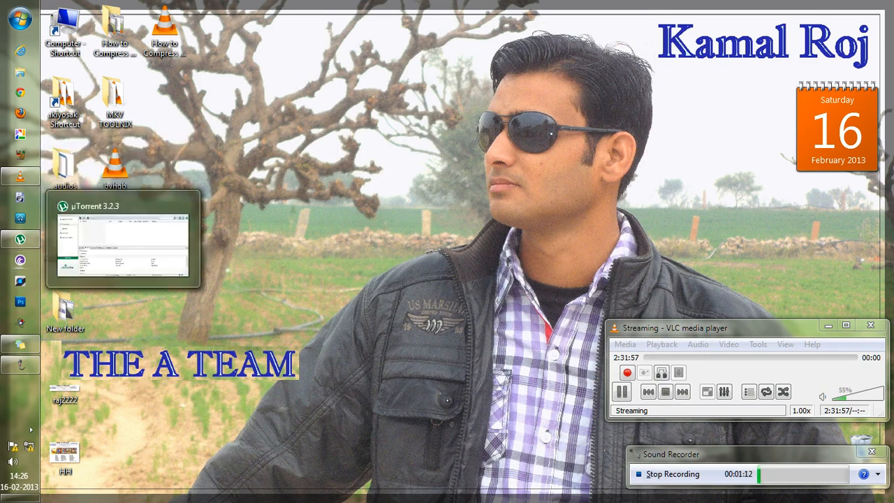
pyautogui.moveTo(20, 176)
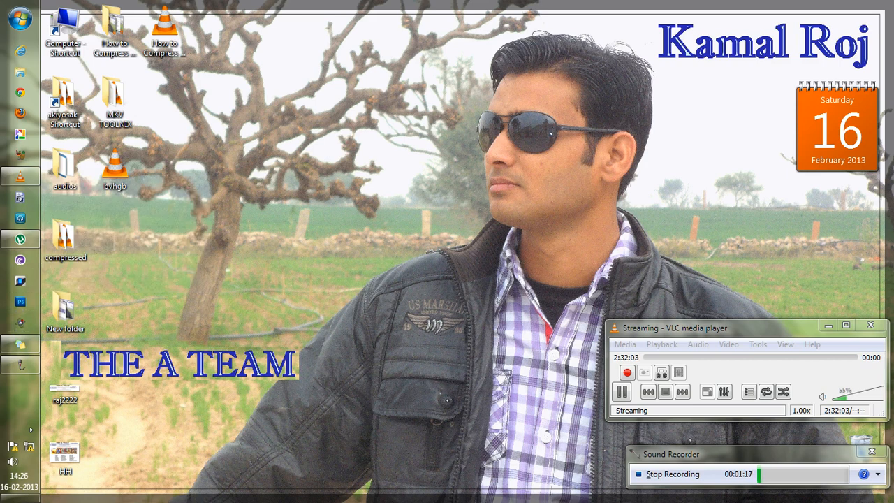
pyautogui.click(21, 322)
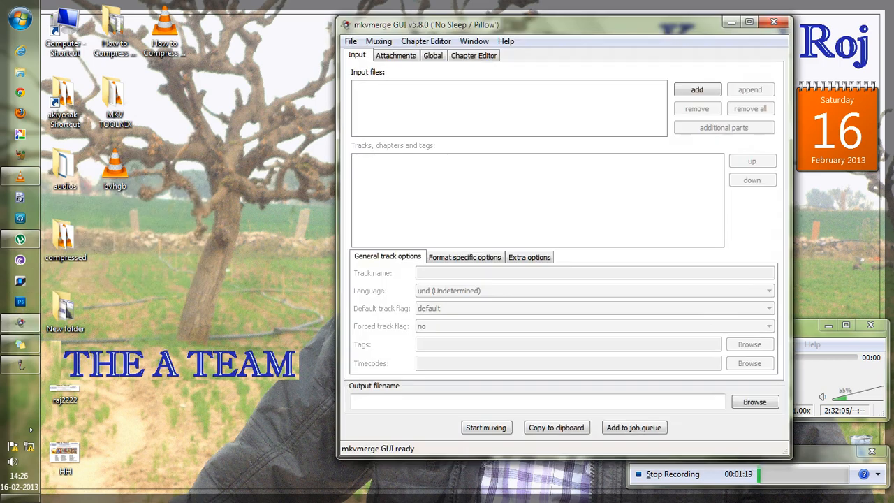
pyautogui.moveTo(447, 24); pyautogui.dragTo(378, 25)
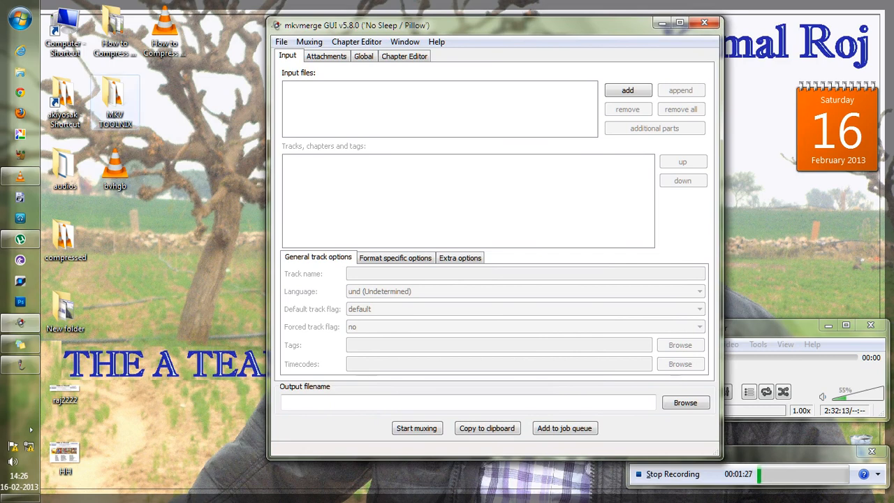
pyautogui.doubleClick(115, 101)
pyautogui.moveTo(433, 25); pyautogui.dragTo(283, 42)
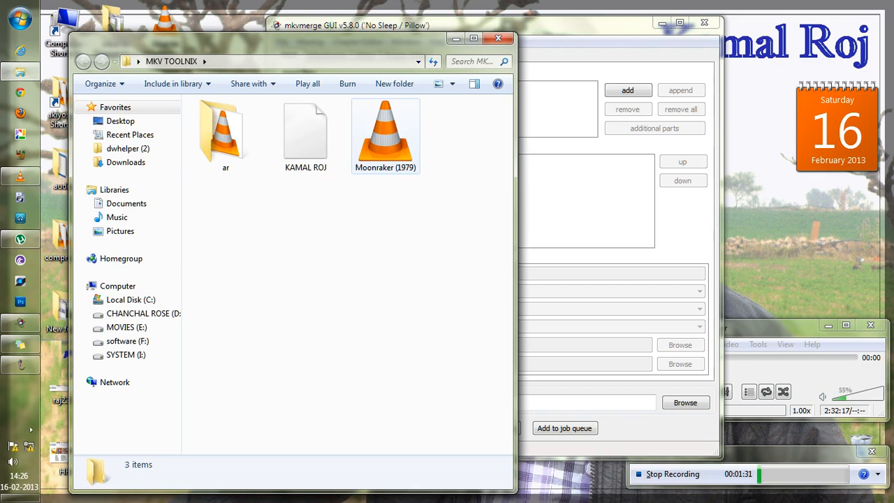
# Play the Moonraker (1979) video briefly in VLC and close the player
pyautogui.click(386, 136)
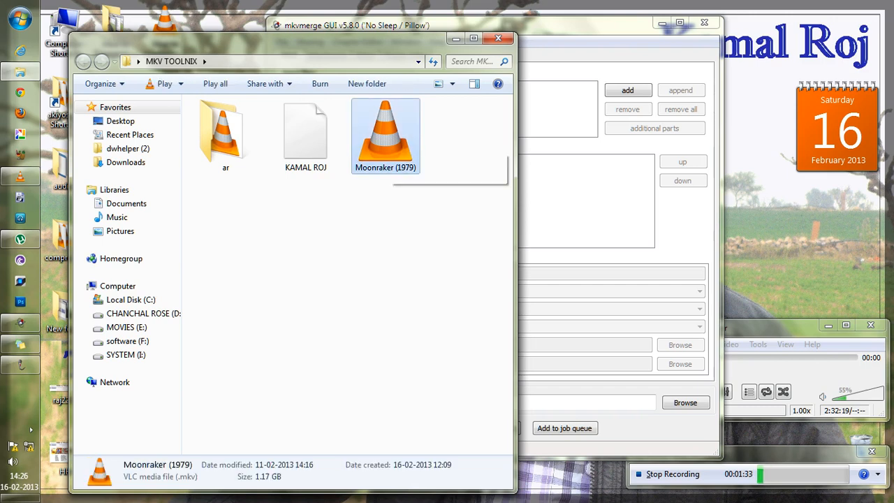
pyautogui.doubleClick(386, 140)
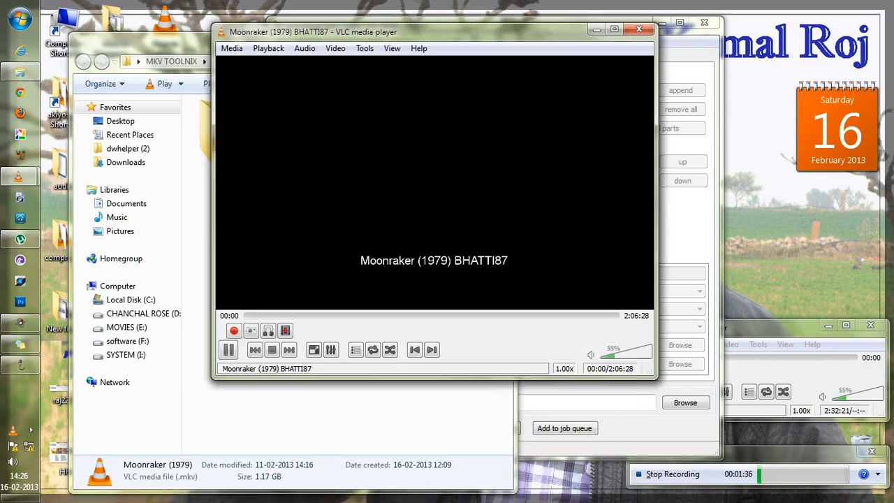
pyautogui.click(638, 29)
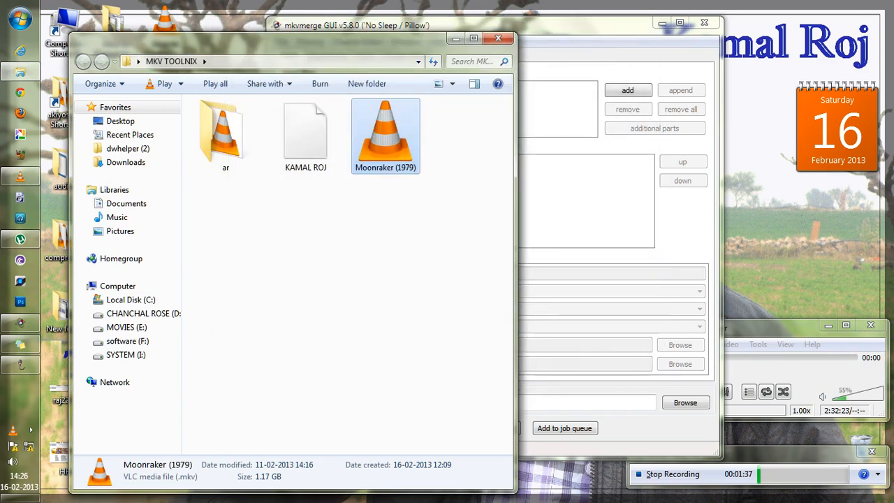
# Add Moonraker (1979).mkv to mkvmerge's input files straight from the open folder window, and clear the input list
pyautogui.moveTo(386, 136); pyautogui.dragTo(552, 107)
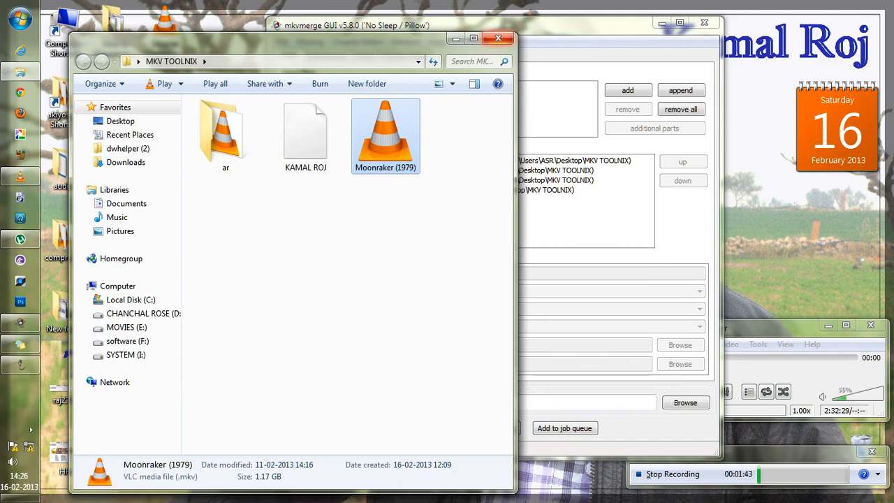
pyautogui.click(559, 27)
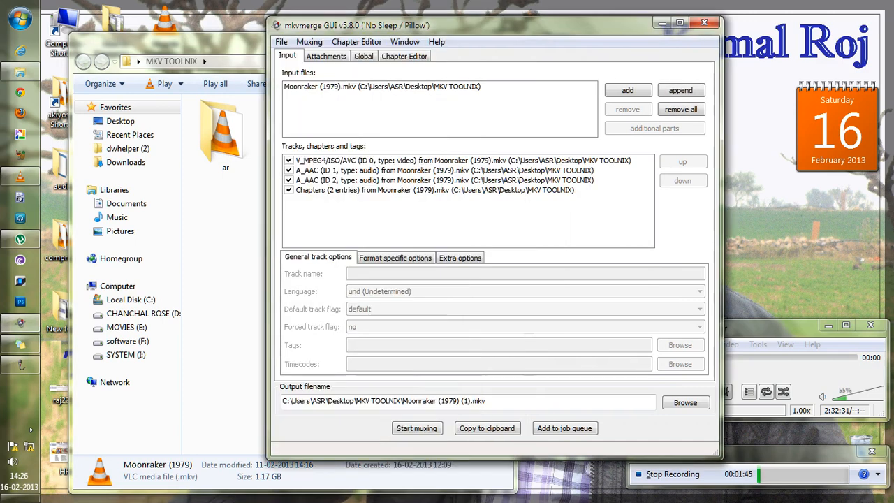
pyautogui.click(382, 87)
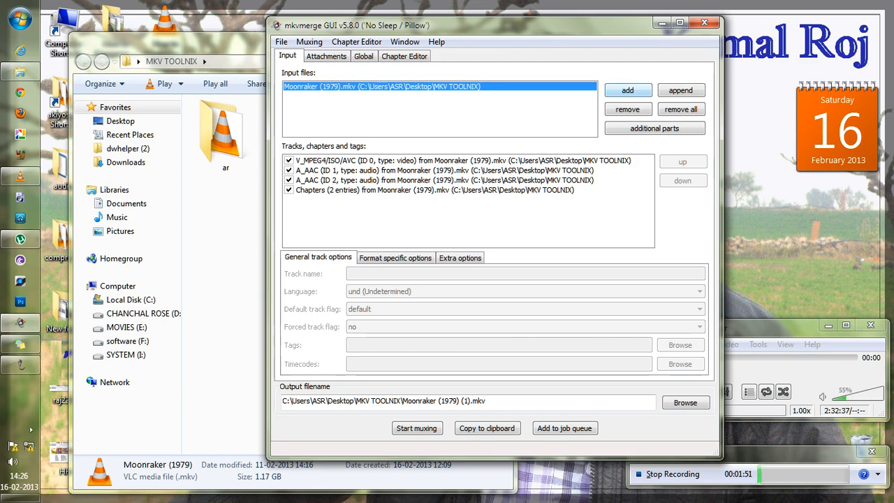
pyautogui.click(681, 109)
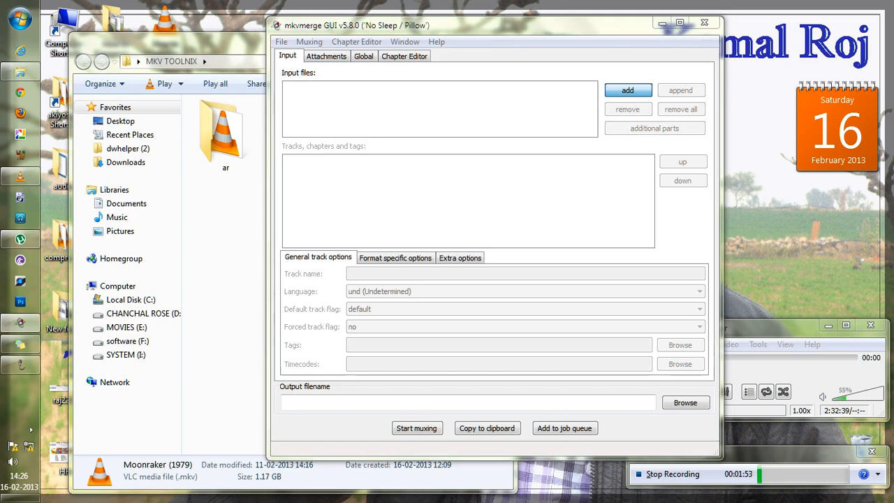
# Add Moonraker (1979).mkv from the MKV TOOLNIX folder as an input file using the file chooser
pyautogui.click(627, 90)
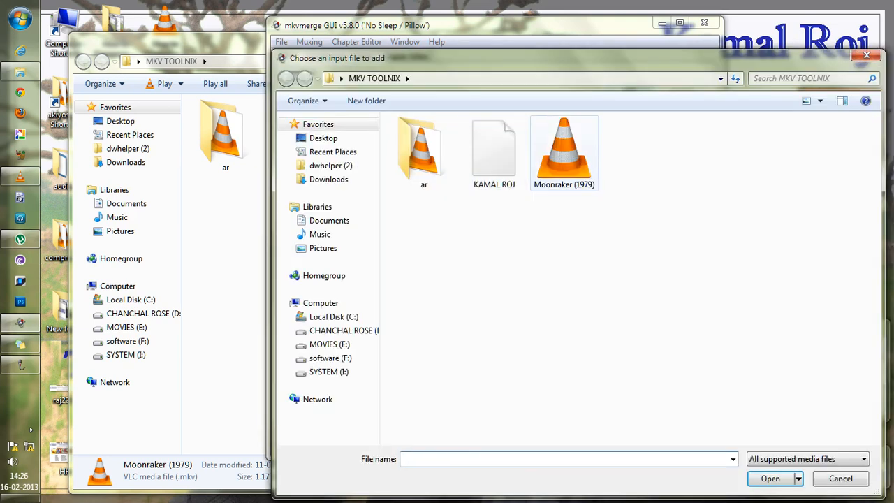
pyautogui.doubleClick(564, 150)
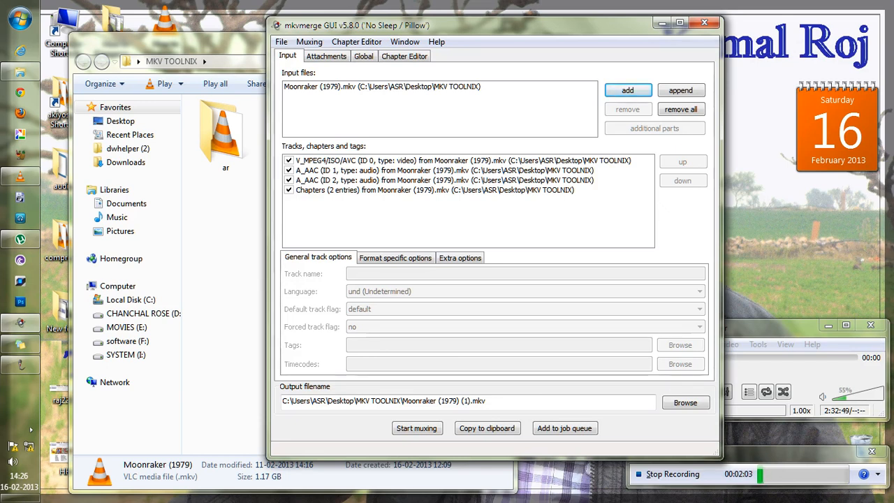
# Examine the general options of the video track, both audio tracks and the chapters entry
pyautogui.click(447, 161)
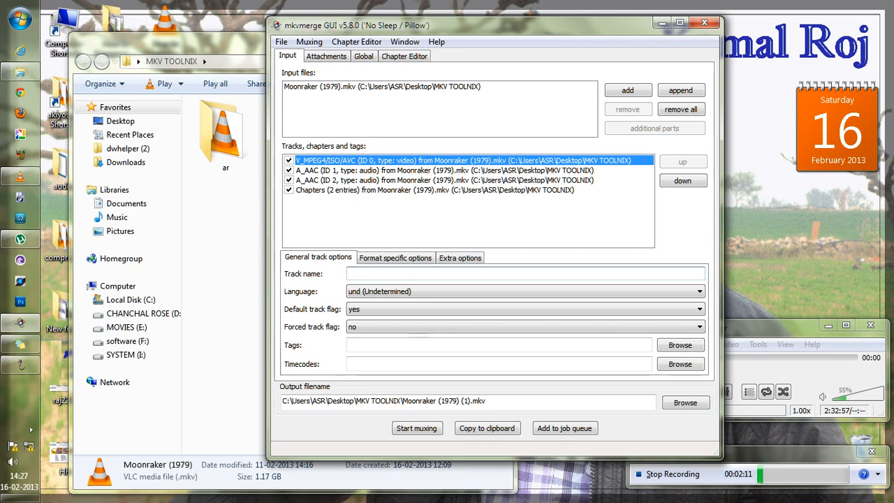
pyautogui.click(444, 170)
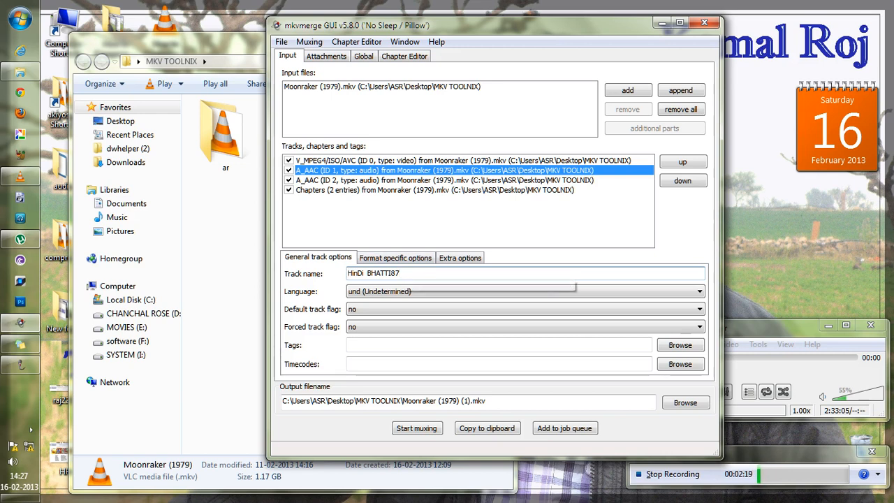
pyautogui.click(399, 181)
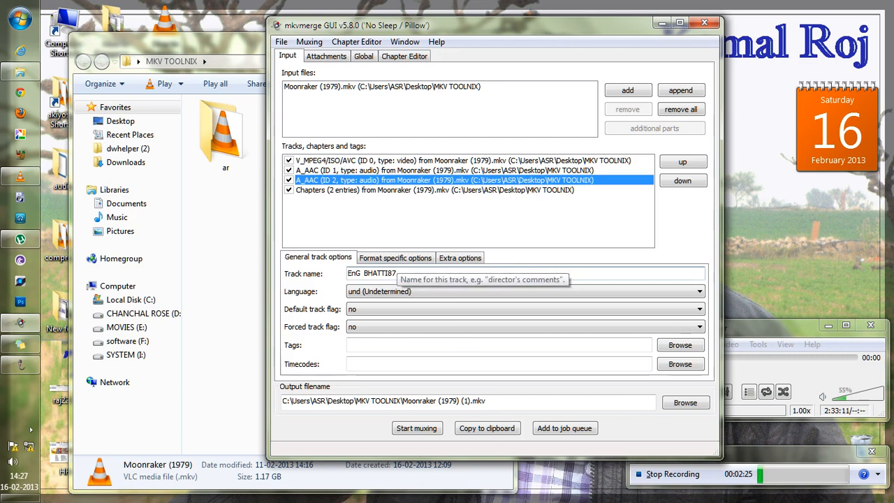
pyautogui.press('Down')
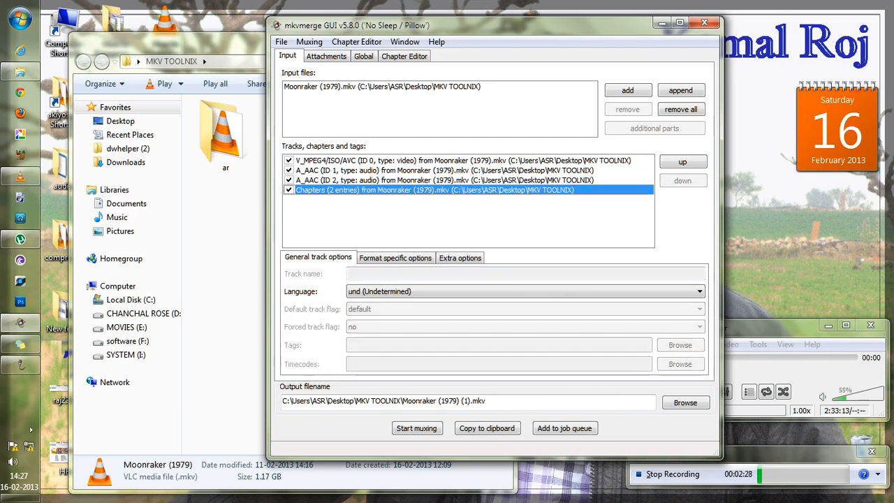
pyautogui.press('Home')
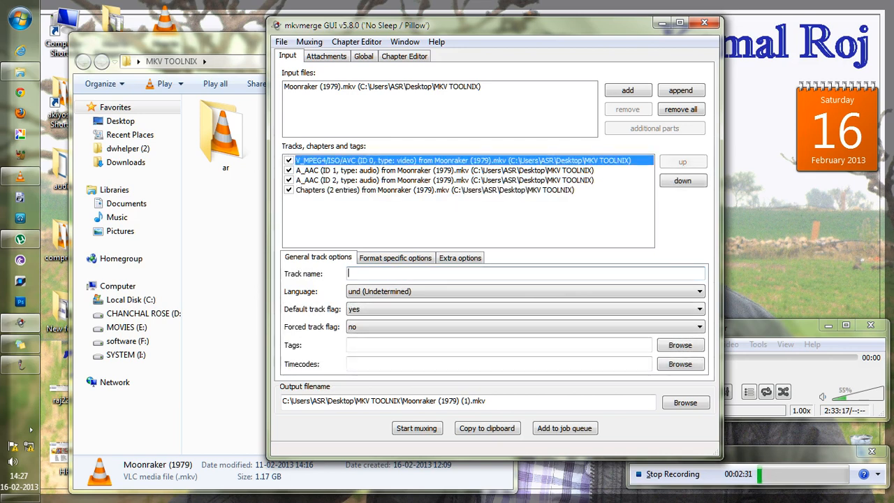
pyautogui.press('Down')
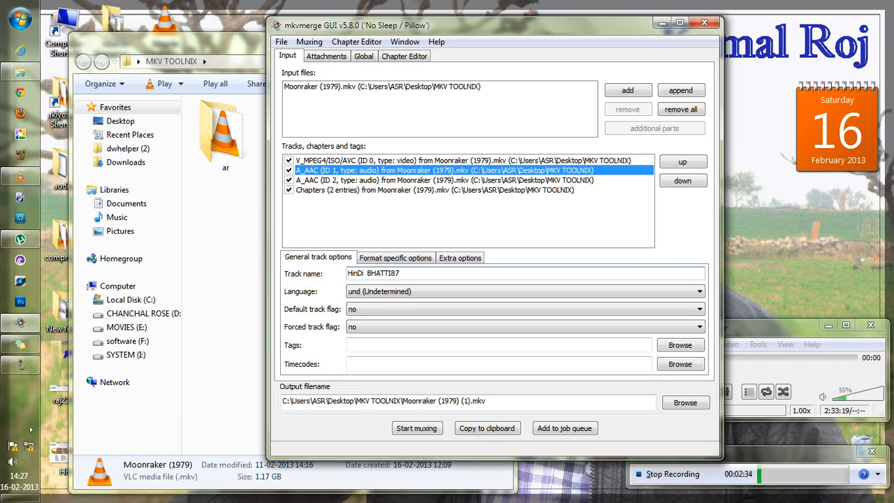
# Play Moonraker (1979) from its folder in VLC, view the list of available audio tracks, and close the player
pyautogui.click(234, 217)
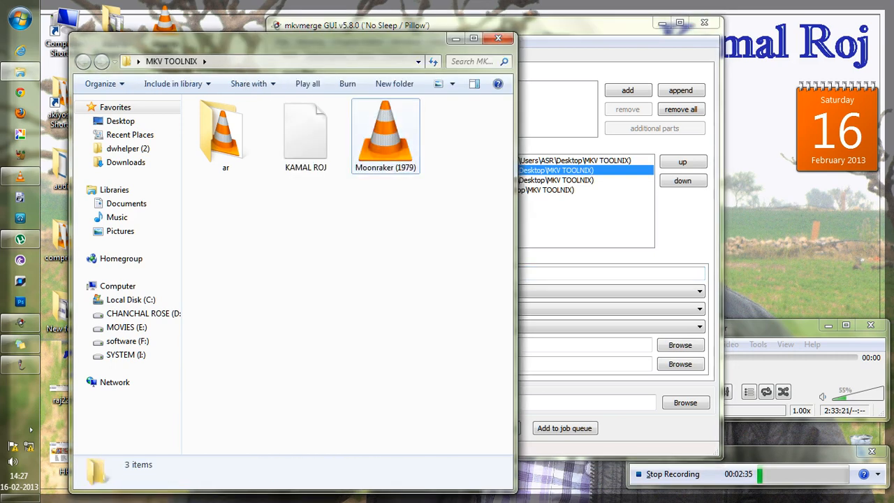
pyautogui.click(386, 136)
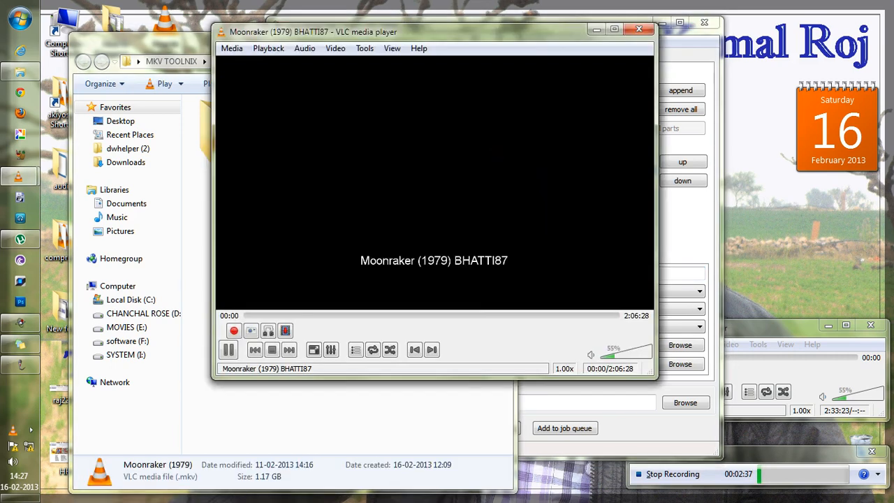
pyautogui.rightClick(366, 145)
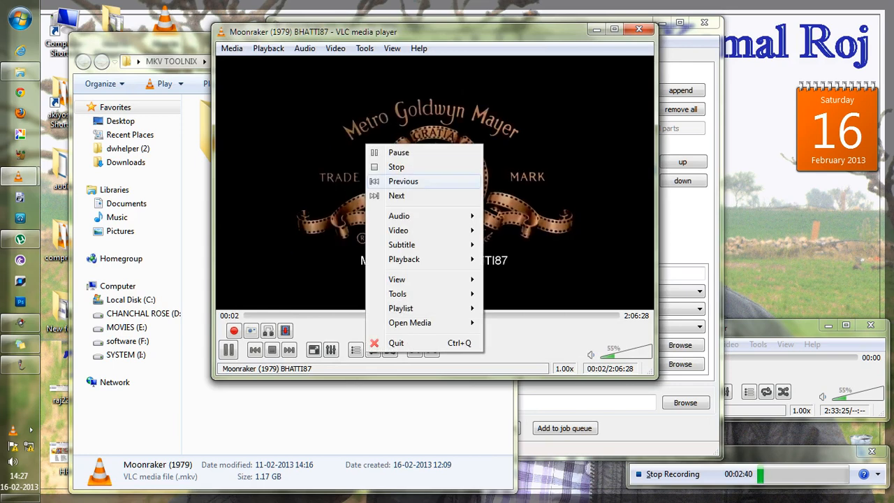
pyautogui.moveTo(419, 216)
pyautogui.moveTo(524, 218)
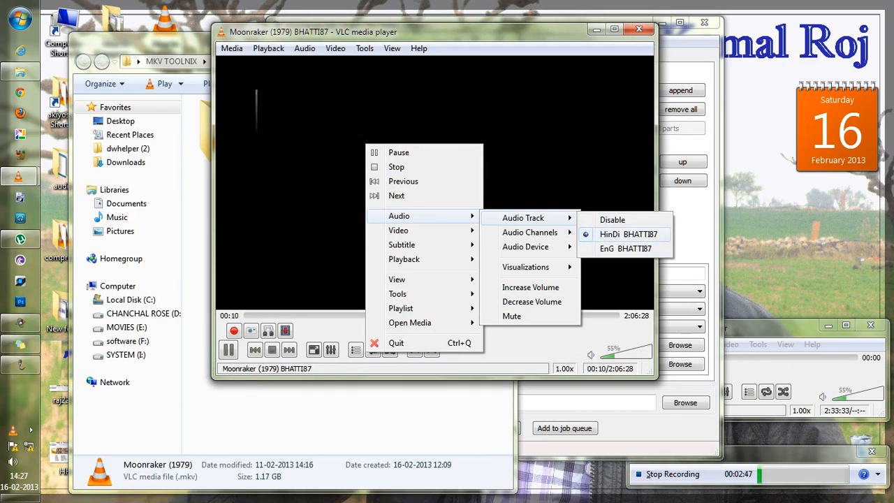
pyautogui.click(639, 29)
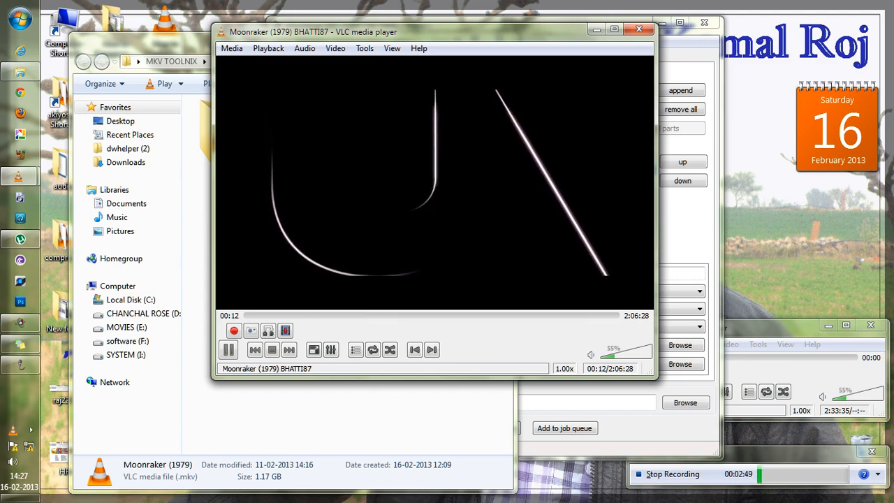
pyautogui.click(639, 29)
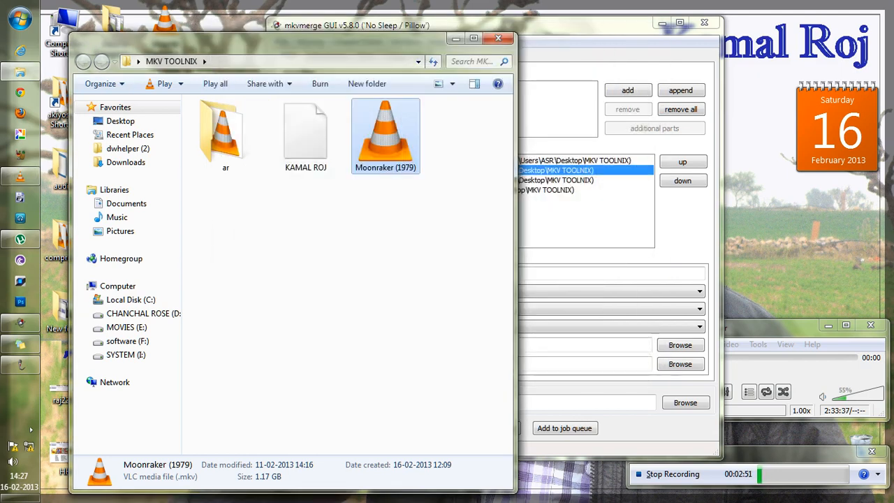
# Exclude the first audio track of Moonraker (1979).mkv from the mux, include it again, and select the second audio track
pyautogui.click(638, 29)
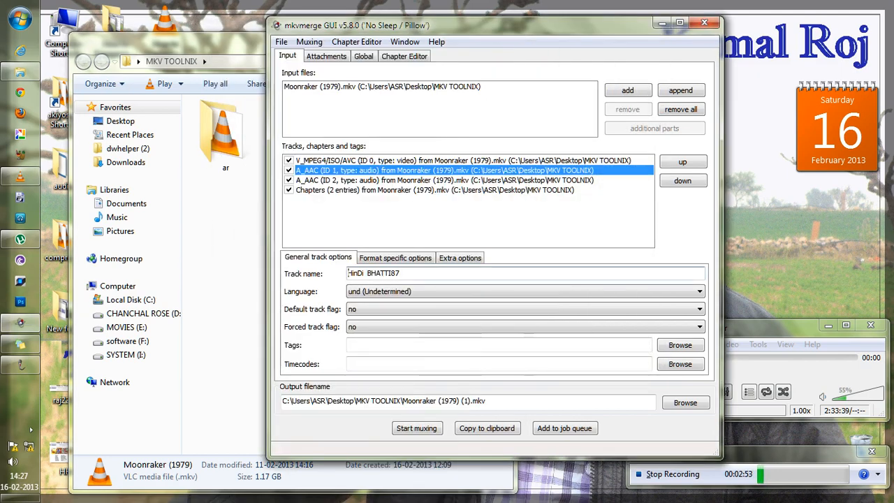
pyautogui.click(420, 180)
pyautogui.click(419, 170)
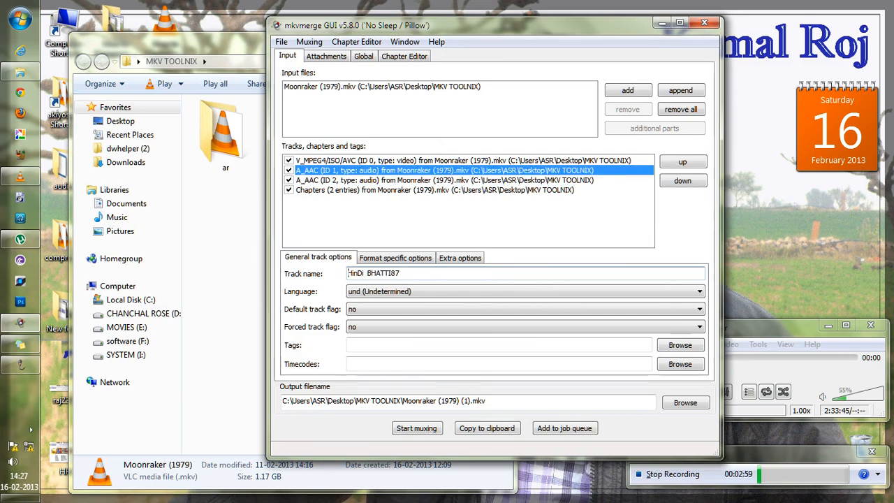
pyautogui.press('space')
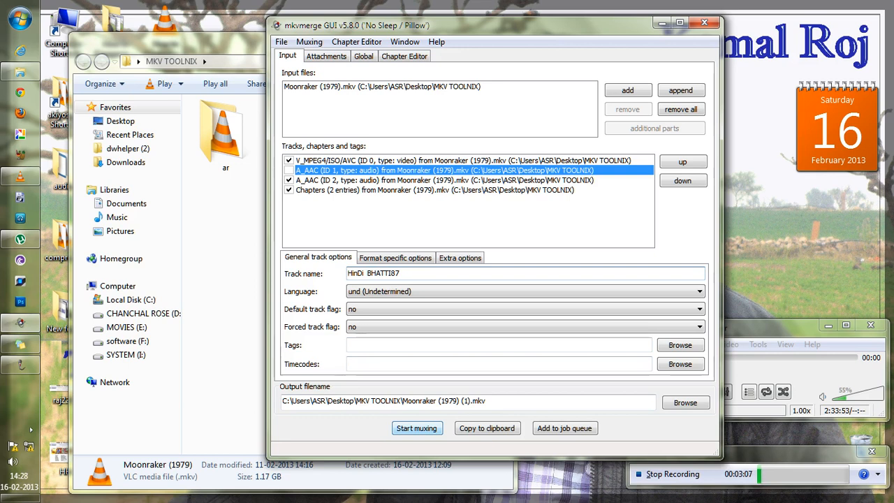
pyautogui.click(225, 314)
pyautogui.click(385, 136)
pyautogui.click(349, 245)
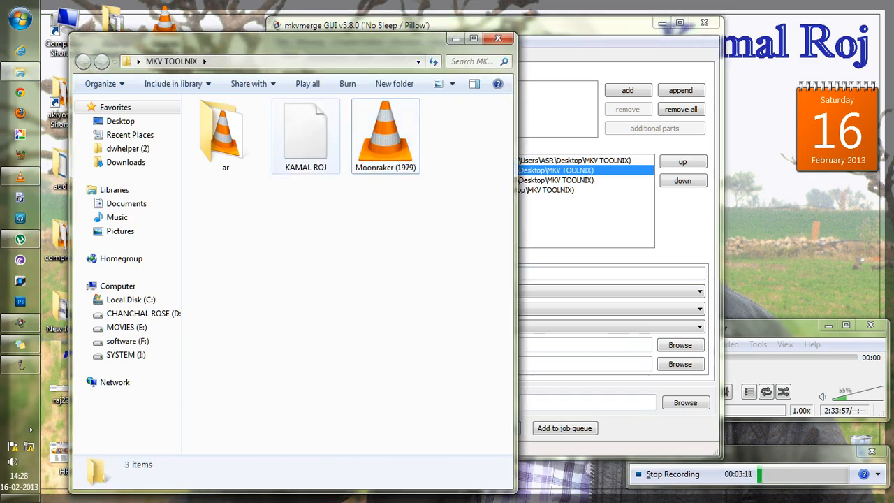
pyautogui.click(461, 25)
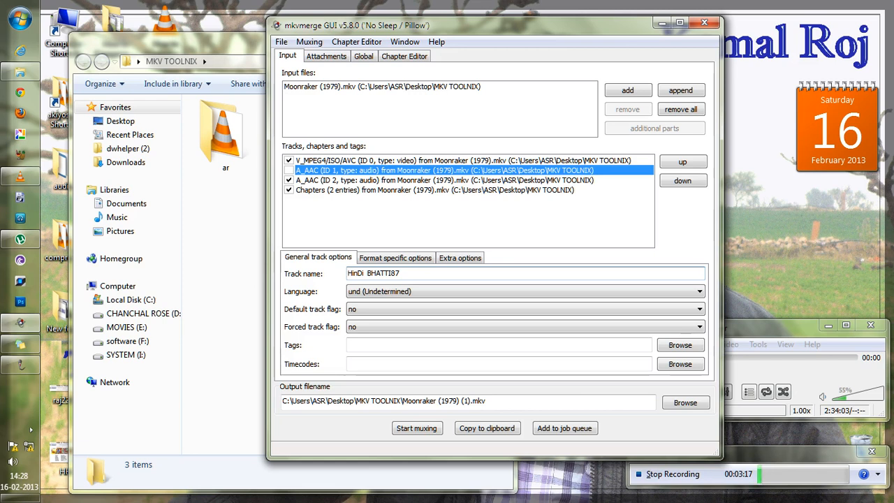
pyautogui.click(289, 170)
pyautogui.click(445, 180)
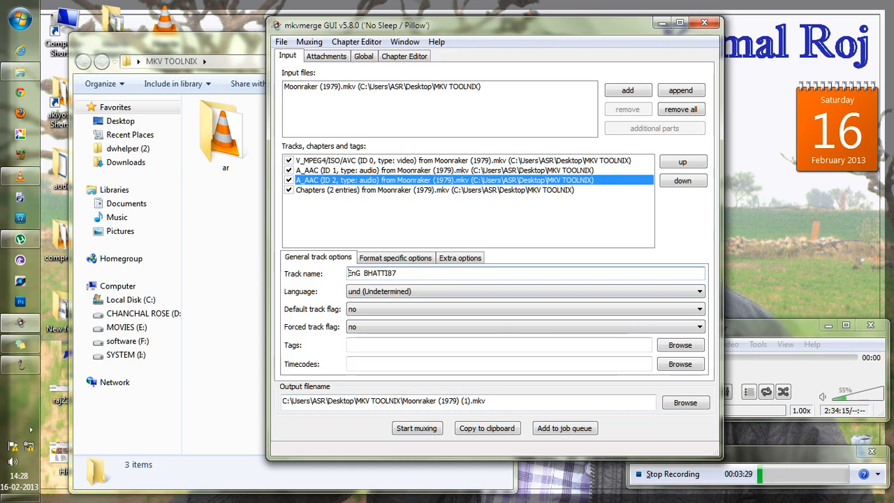
# Add the SRT subtitle file from the MKV TOOLNIX folder window to mkvmerge's input files and select its subtitle track
pyautogui.moveTo(322, 26); pyautogui.dragTo(472, 26)
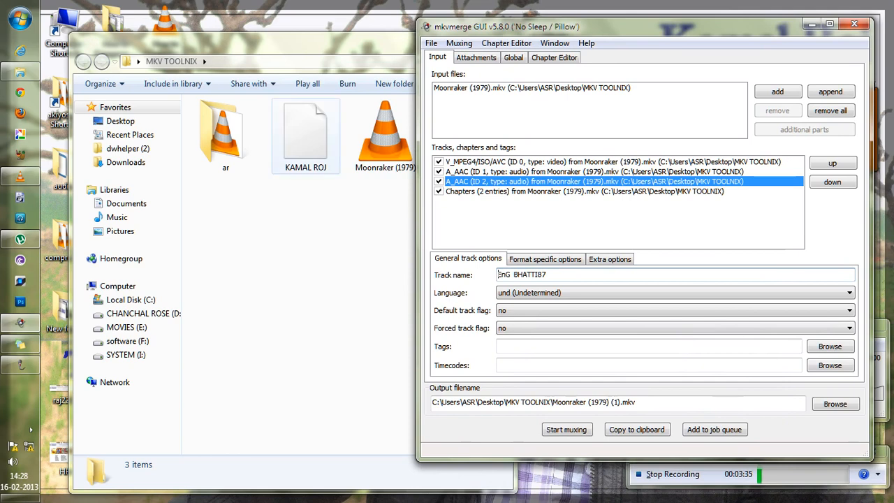
pyautogui.click(305, 136)
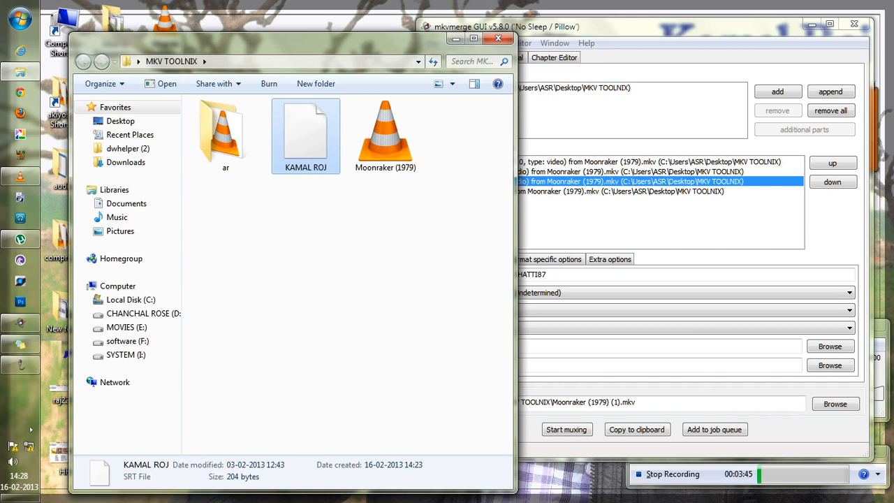
pyautogui.moveTo(310, 132); pyautogui.dragTo(559, 109)
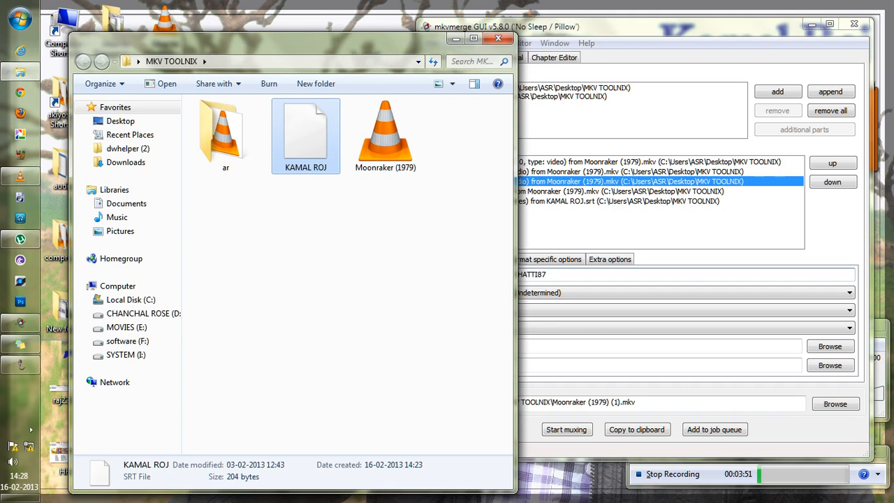
pyautogui.click(649, 27)
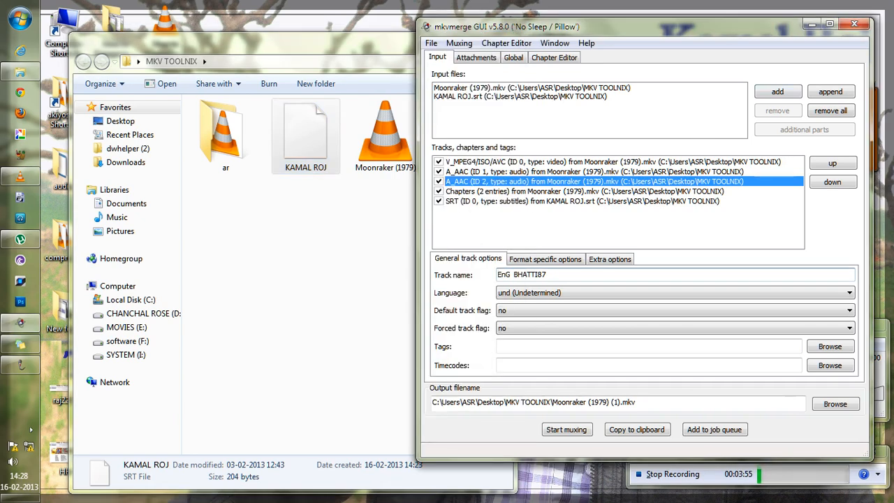
pyautogui.click(583, 201)
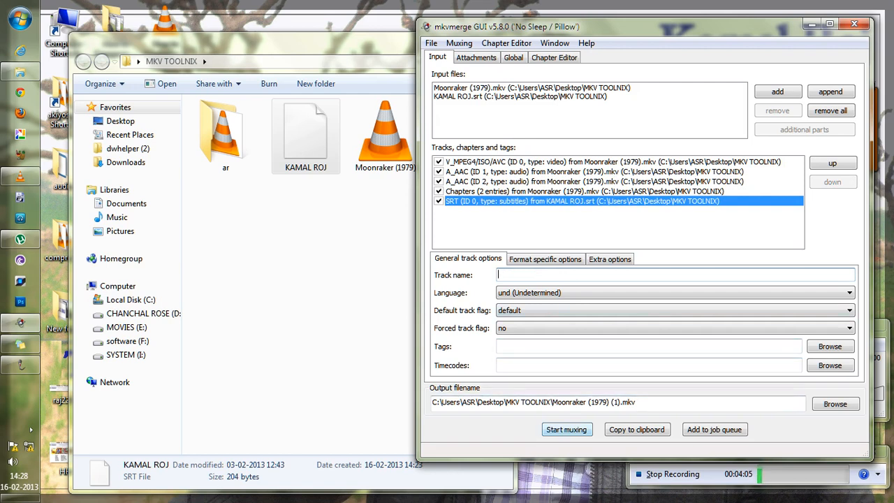
# Mux the video, both audio tracks, chapters and subtitles into Moonraker (1979) (1).mkv, and close the finished report
pyautogui.click(567, 430)
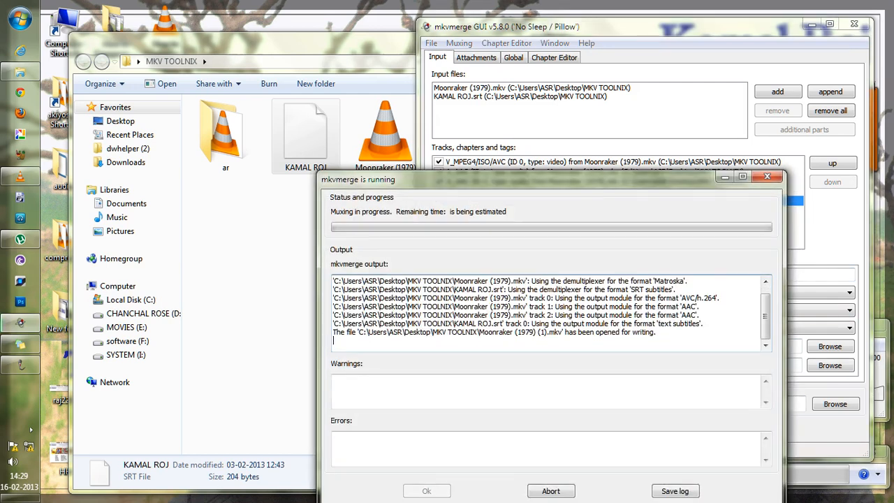
pyautogui.moveTo(552, 179); pyautogui.dragTo(588, 68)
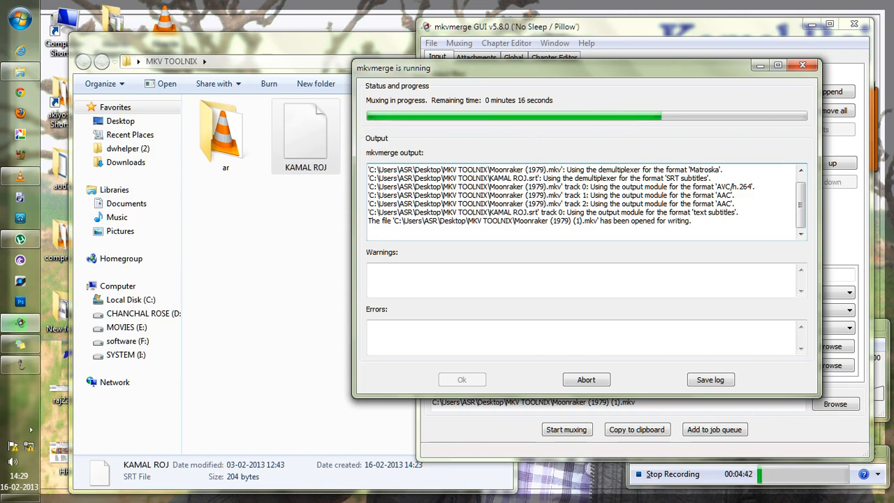
pyautogui.moveTo(587, 68); pyautogui.dragTo(579, 60)
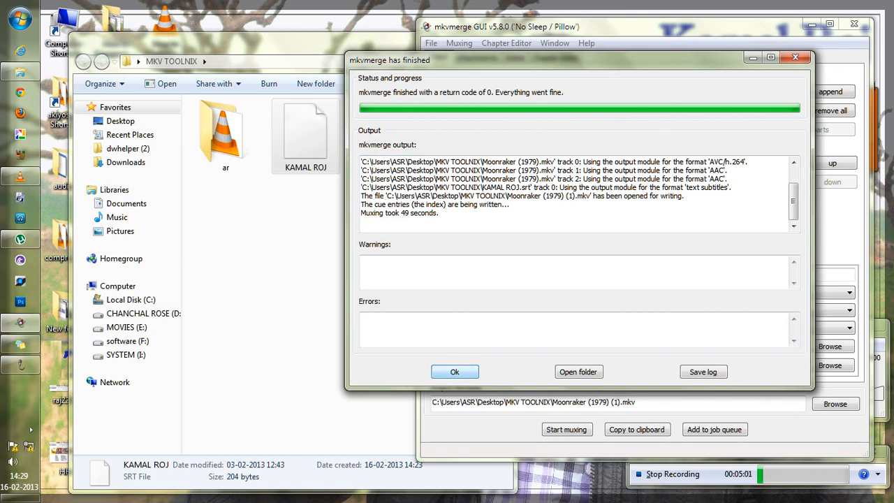
pyautogui.click(455, 372)
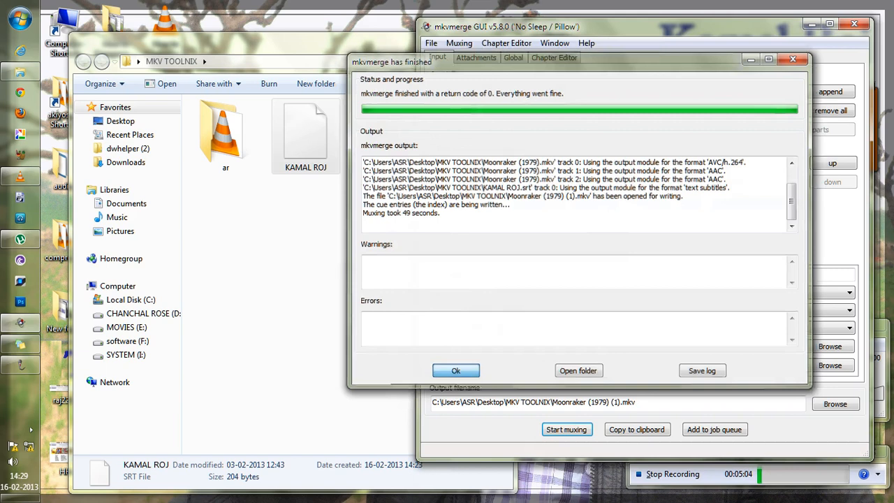
# Play the muxed Moonraker (1979) (1) from its folder in VLC to check the opening subtitles, and return to mkvmerge
pyautogui.click(307, 280)
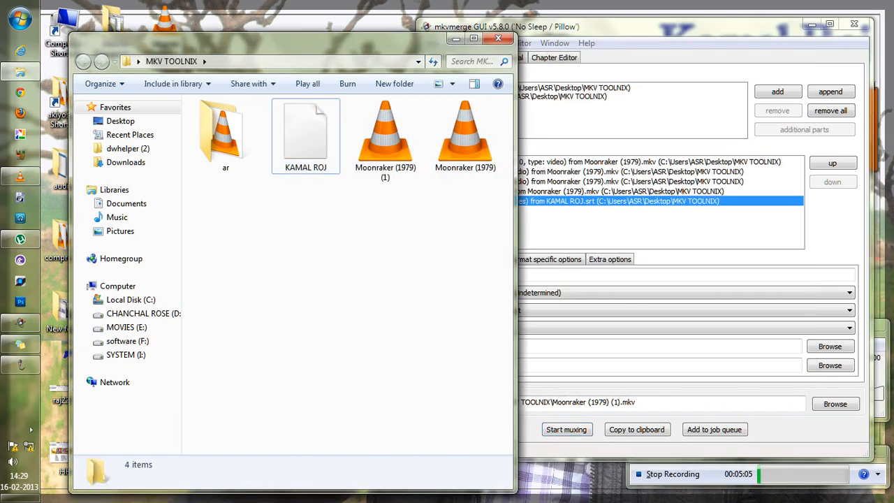
pyautogui.click(386, 139)
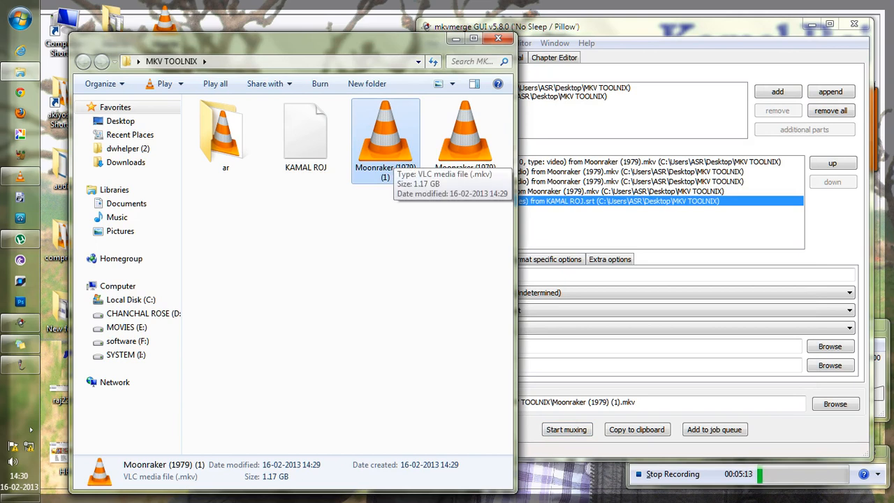
pyautogui.doubleClick(391, 150)
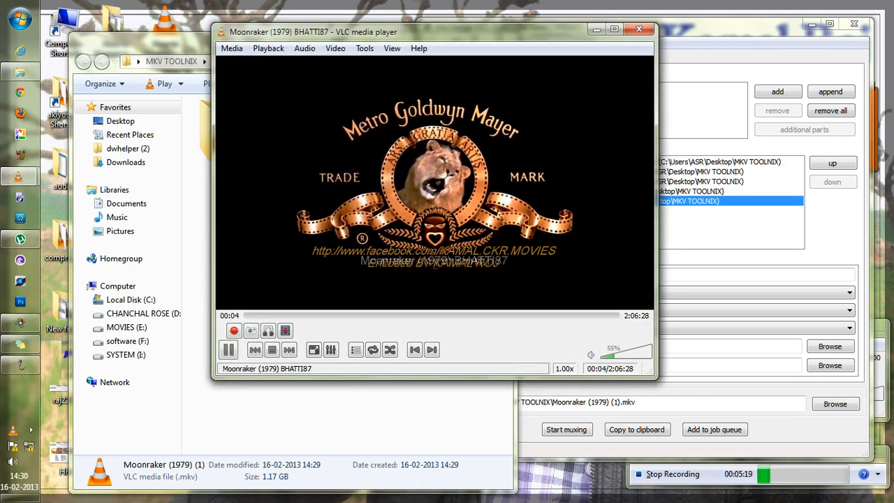
pyautogui.press('space')
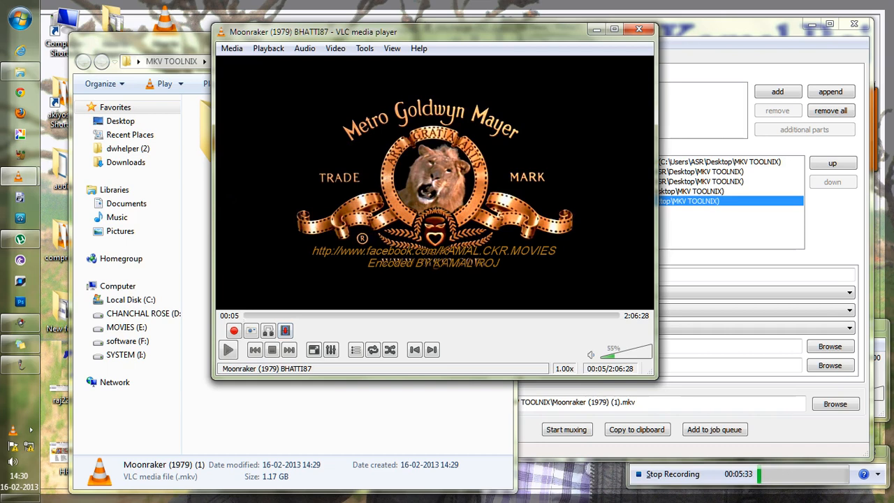
pyautogui.click(639, 29)
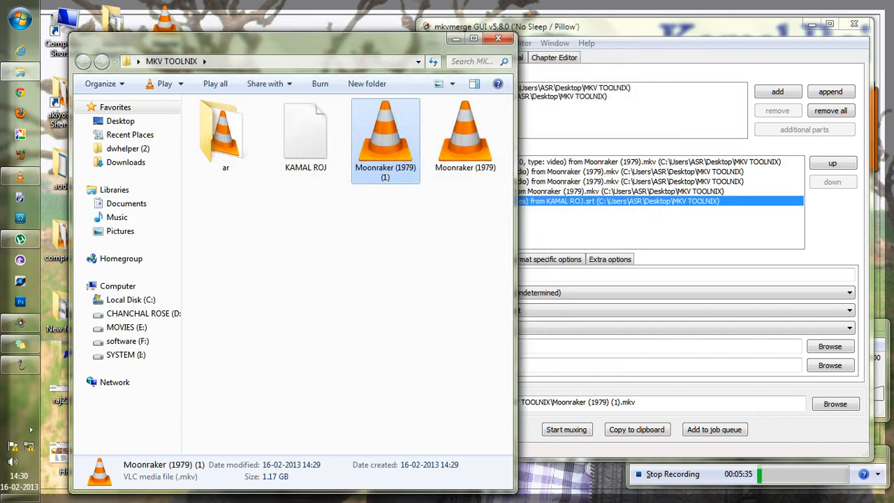
pyautogui.click(638, 28)
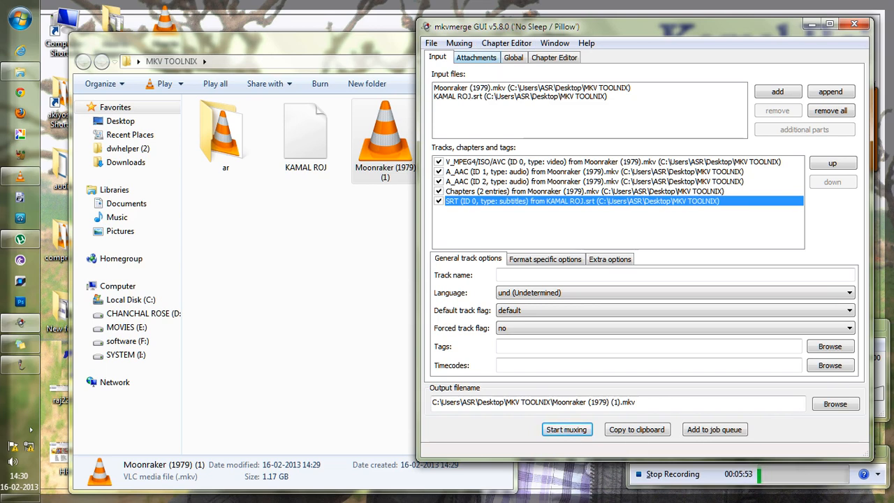
# Play Moonraker (1979) (1) again in VLC from about 44:30, pause it, close the player, and return to mkvmerge
pyautogui.click(385, 141)
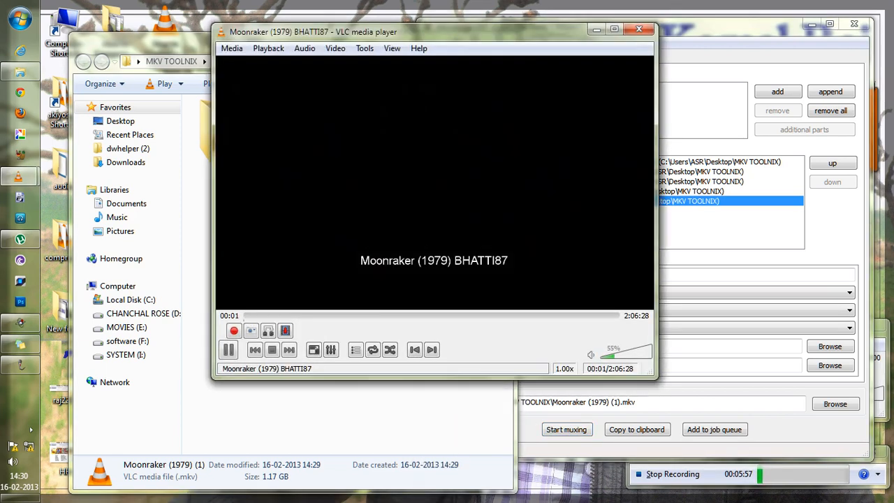
pyautogui.click(375, 316)
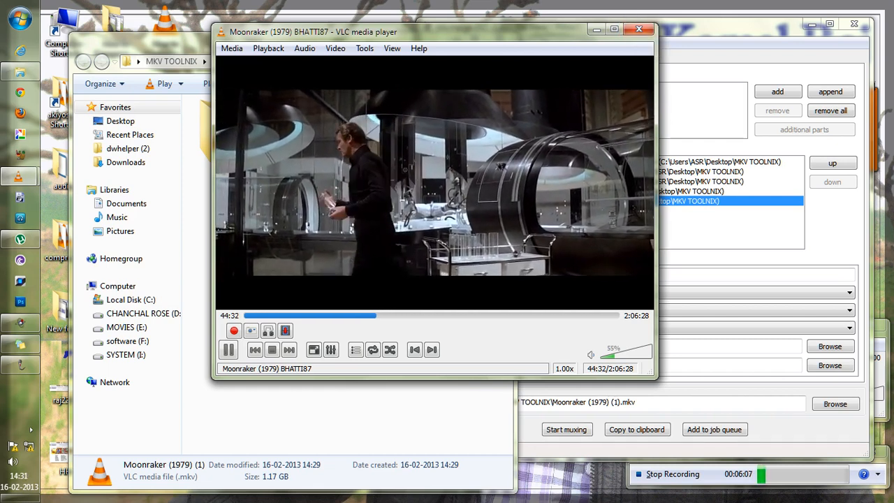
pyautogui.click(365, 48)
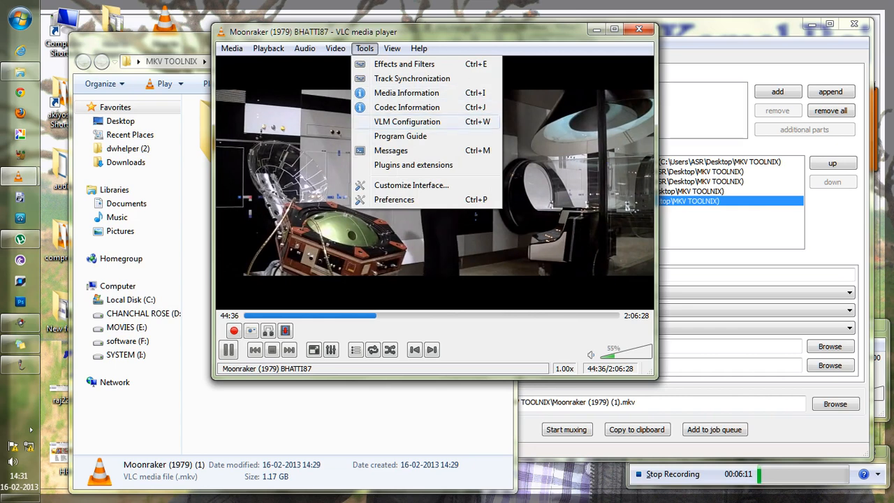
pyautogui.moveTo(392, 48)
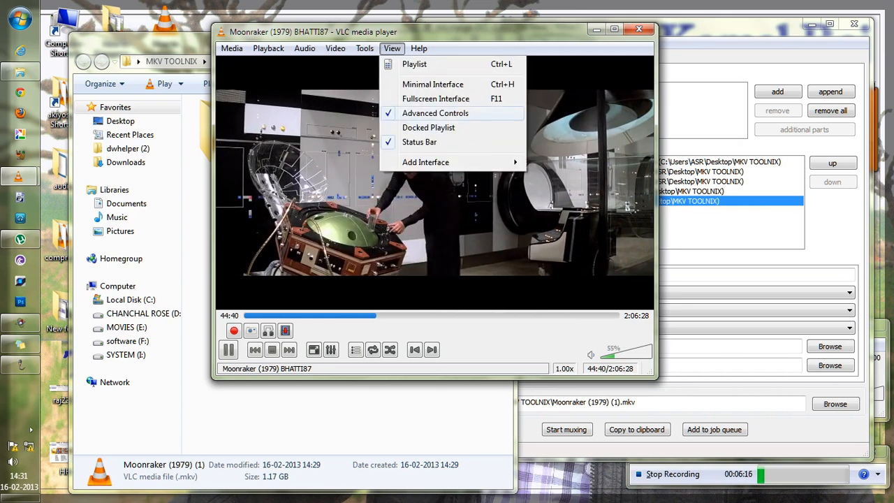
pyautogui.click(335, 210)
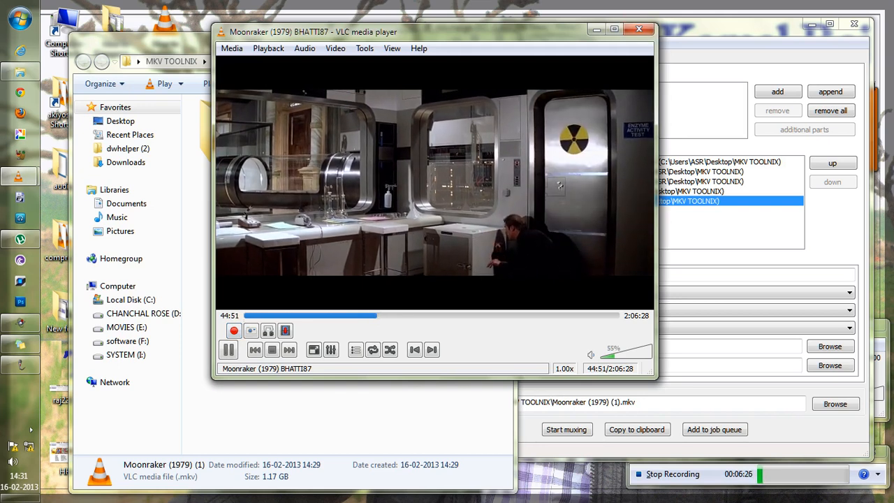
pyautogui.press('space')
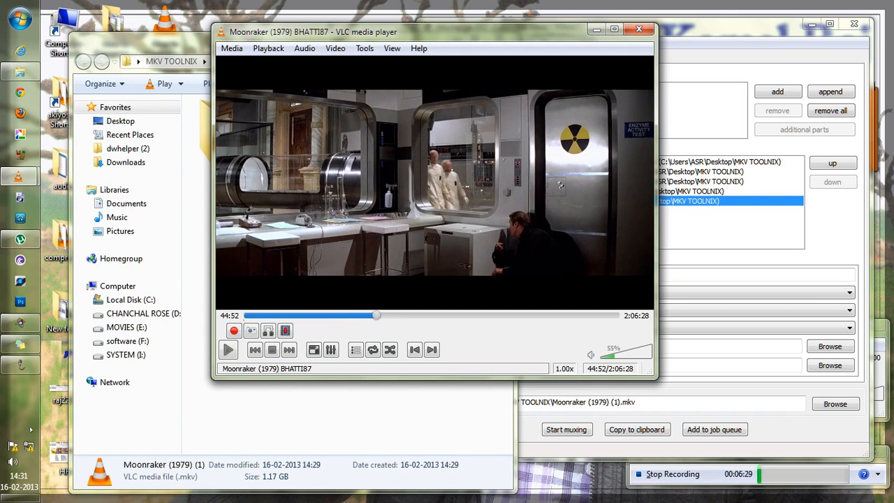
pyautogui.click(639, 29)
pyautogui.click(645, 28)
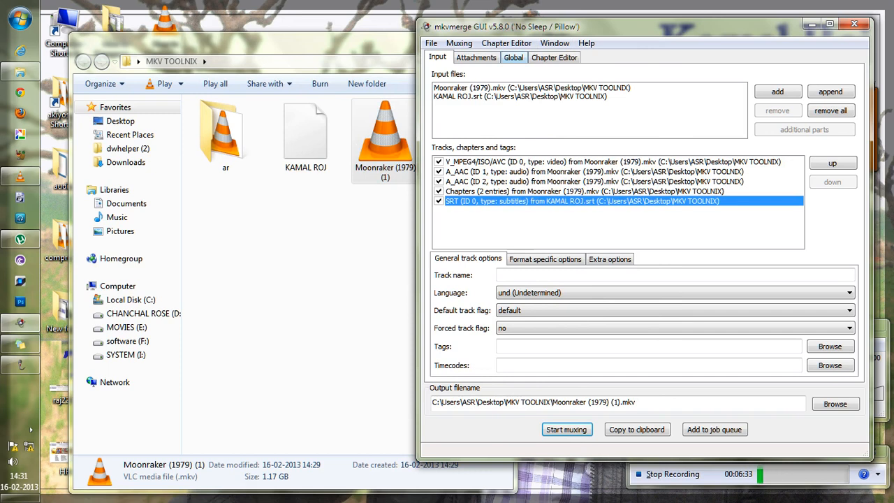
# Enable splitting in the global options, try the available split modes through by parts, and set the maximum number of files to 5
pyautogui.click(514, 57)
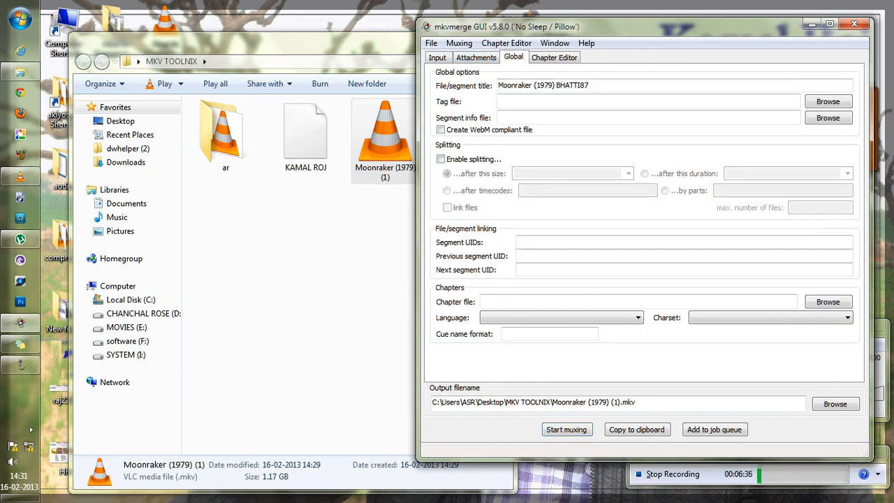
pyautogui.click(441, 159)
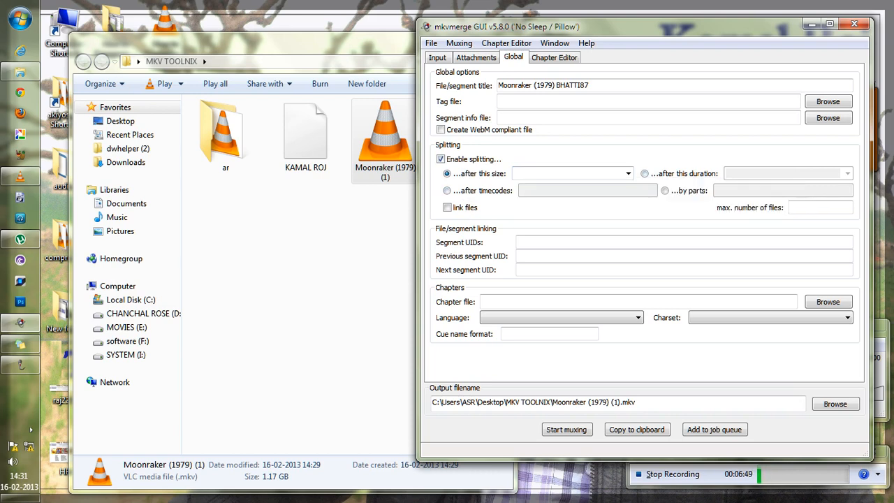
pyautogui.click(645, 174)
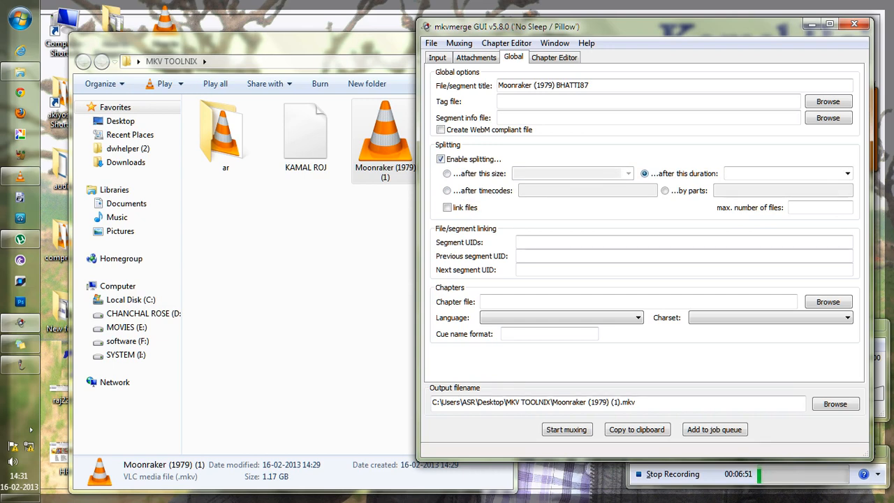
pyautogui.click(447, 190)
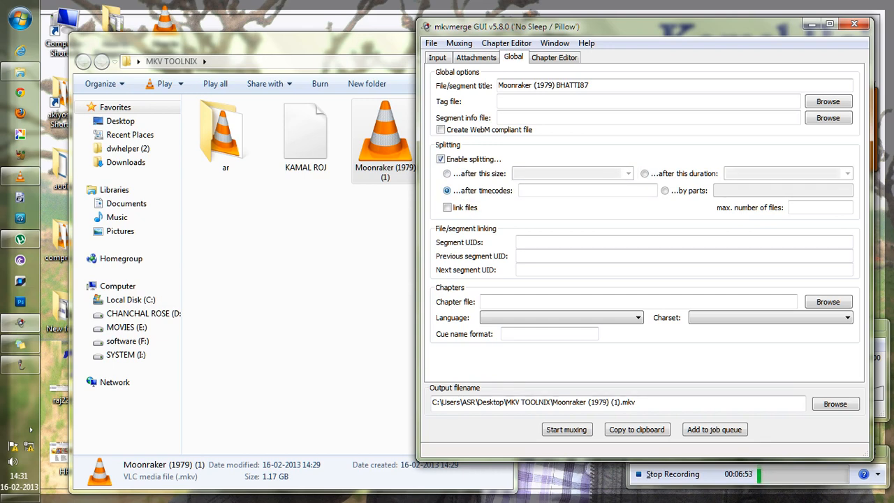
pyautogui.click(665, 191)
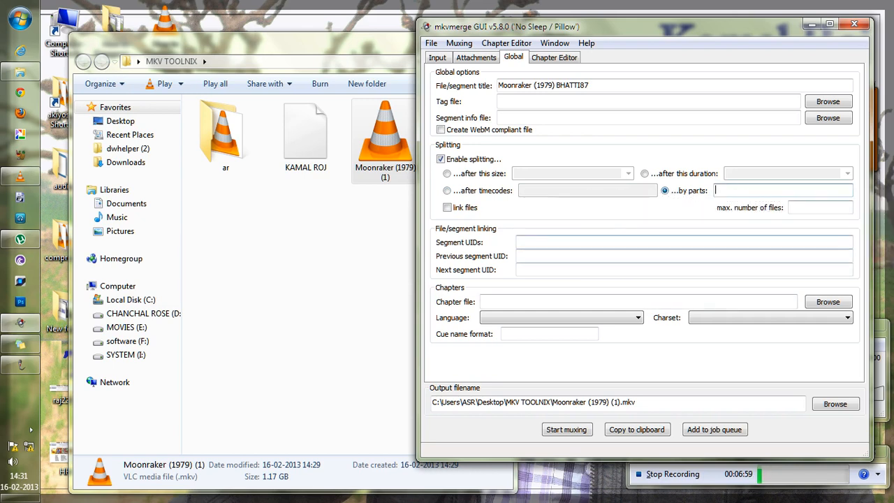
pyautogui.click(819, 208)
pyautogui.write('5')
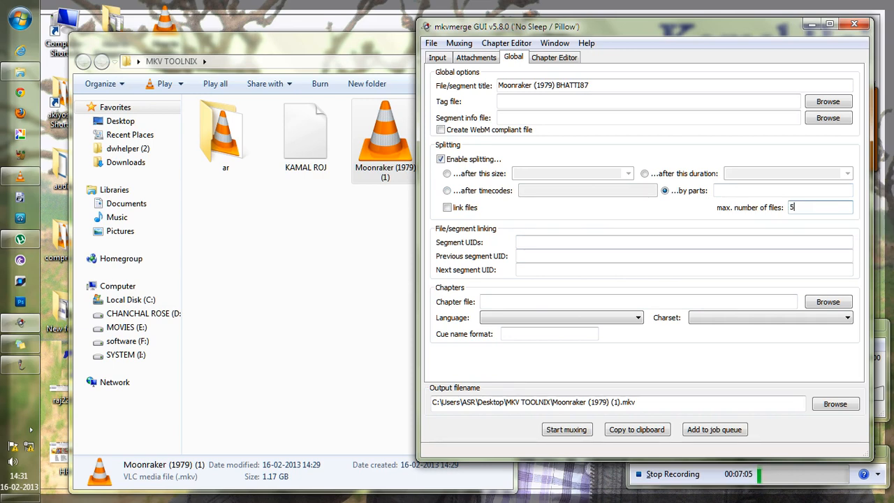
pyautogui.click(789, 190)
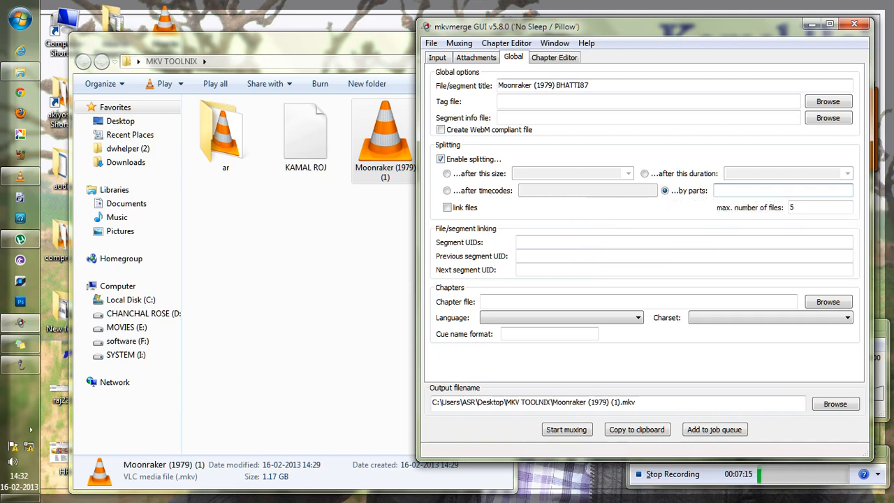
# Set splitting after timecodes 01:24:24,01:30:05, mux the movie into separate parts, and close the finished report
pyautogui.click(447, 191)
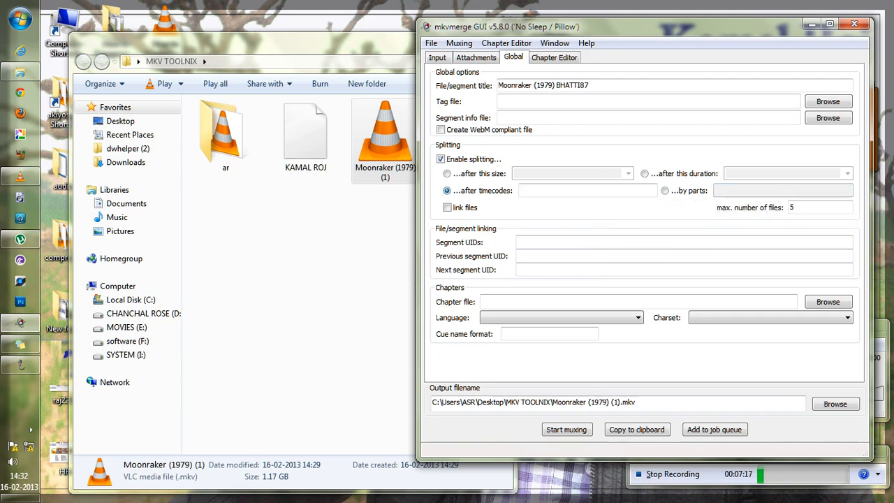
pyautogui.click(521, 191)
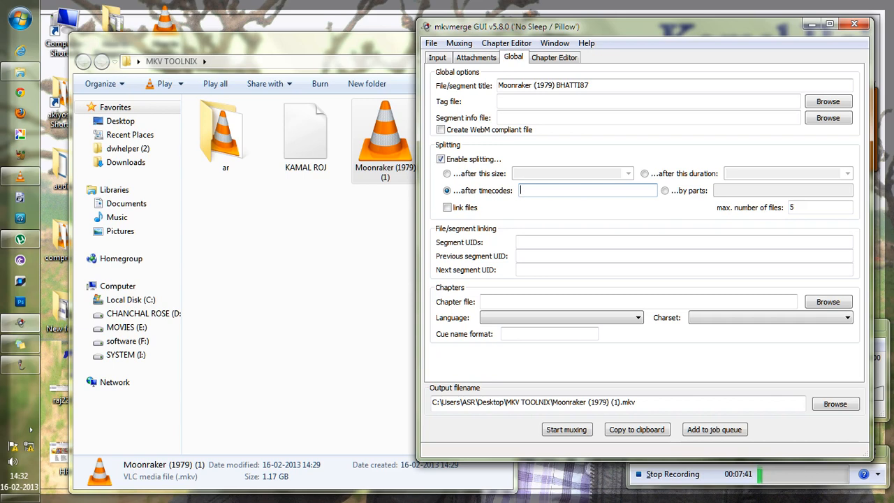
pyautogui.write('01:')
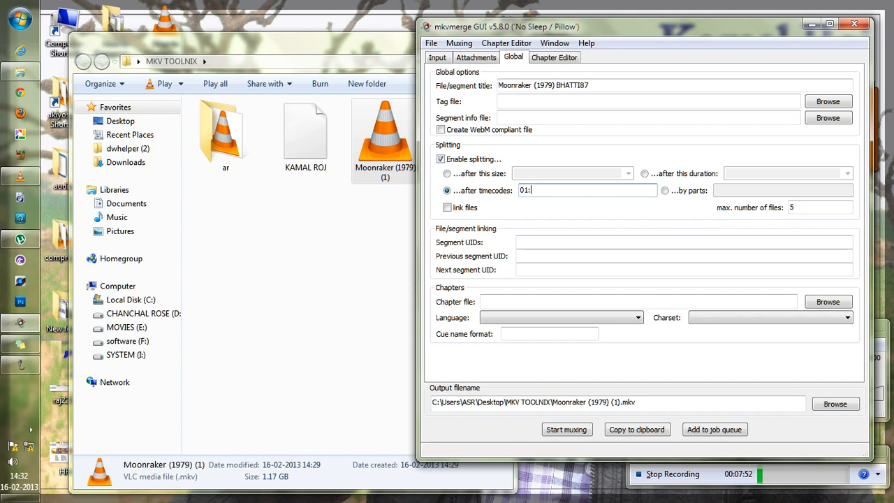
pyautogui.write('24:24,01:30:')
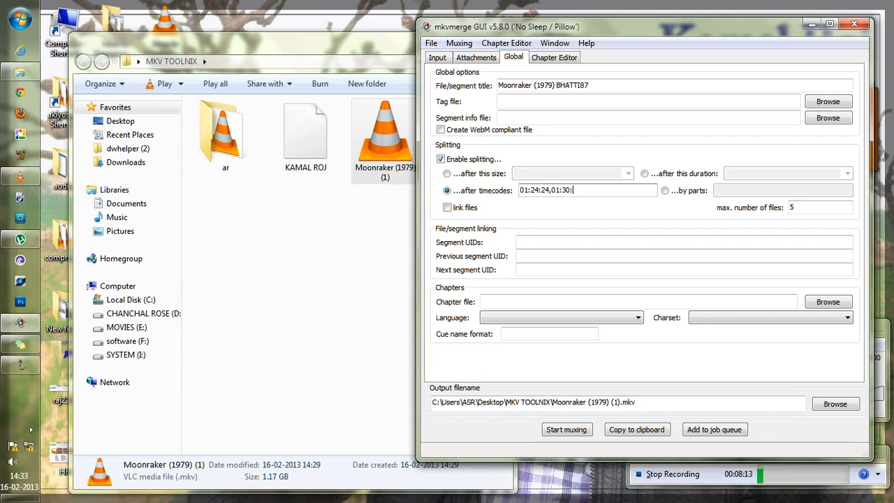
pyautogui.write('05')
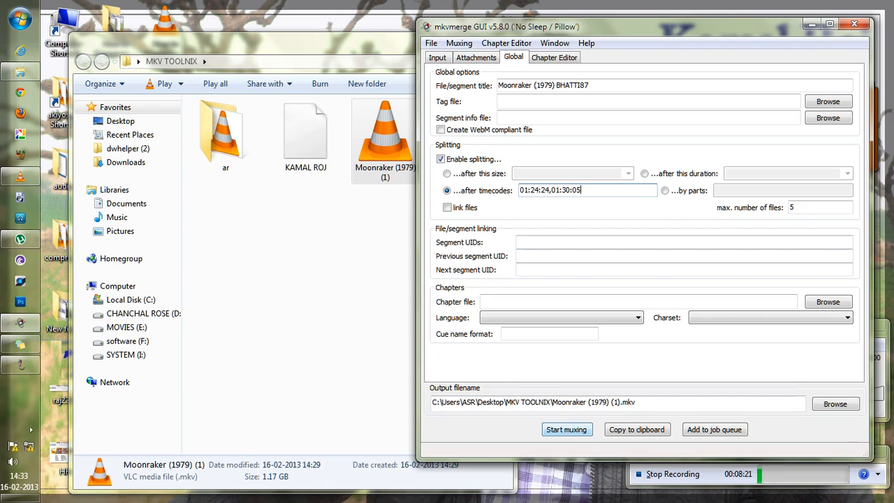
pyautogui.click(566, 429)
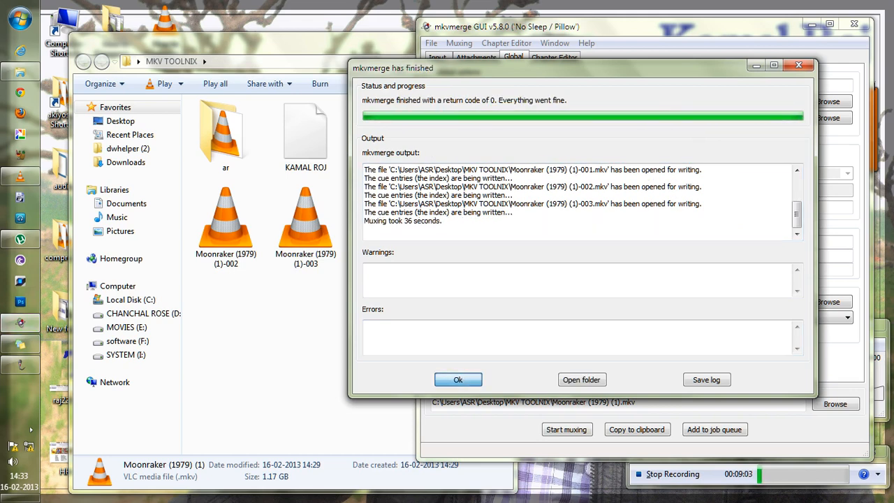
pyautogui.press('Return')
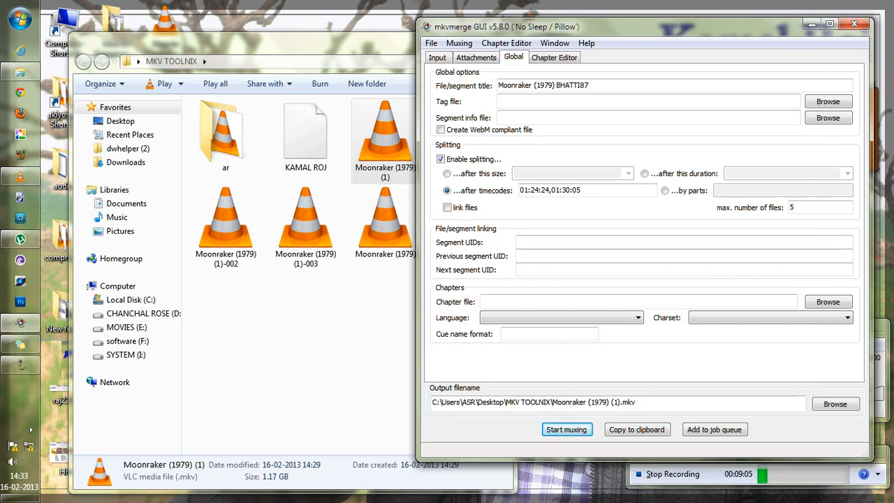
# Move and narrow the MKV TOOLNIX folder window to fit beside mkvmerge, and delete the unsplit Moonraker (1979) (1) file
pyautogui.moveTo(280, 42); pyautogui.dragTo(226, 28)
pyautogui.moveTo(462, 251); pyautogui.dragTo(403, 251)
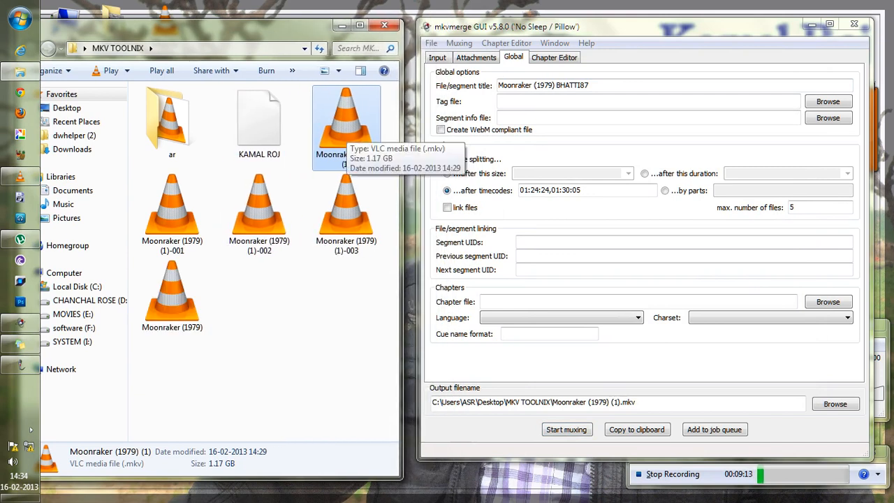
pyautogui.press('Delete')
pyautogui.press('Return')
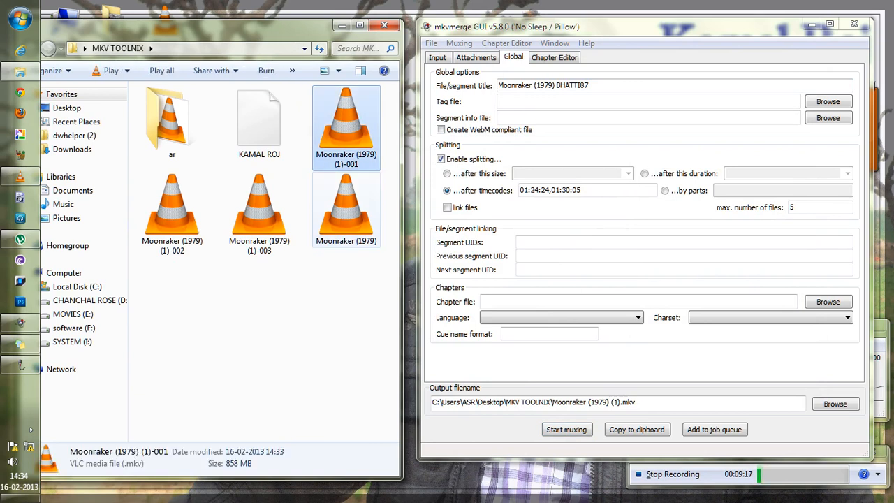
# Check the file details of the original Moonraker (1979) and the split parts in the MKV TOOLNIX folder
pyautogui.click(347, 209)
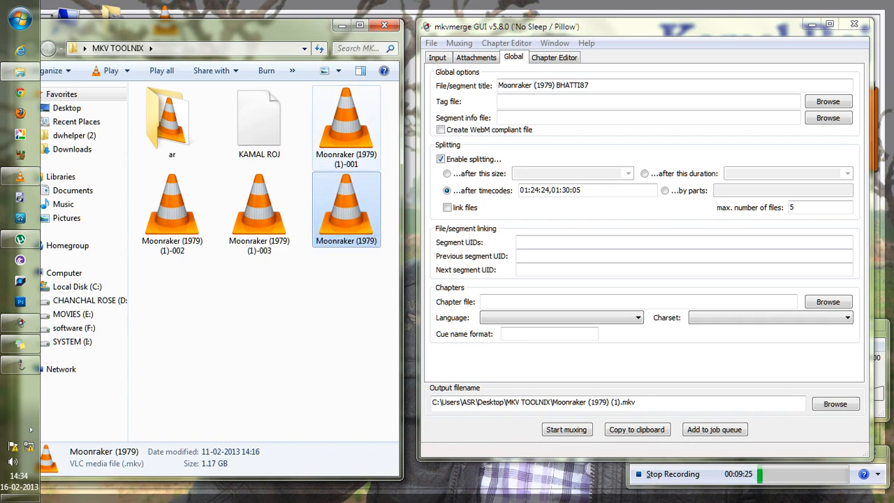
pyautogui.press('m')
pyautogui.press('m')
pyautogui.press('m')
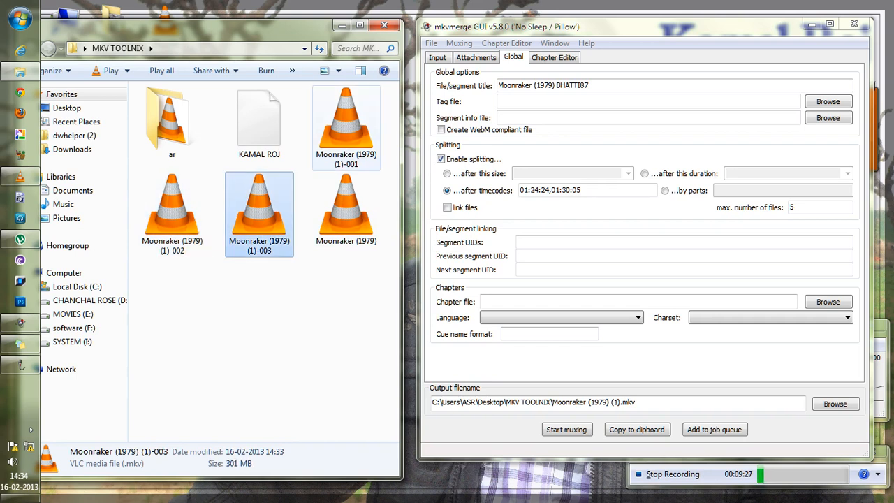
# Play Moonraker (1979) (1)-001 in VLC to compare its length with the first split timecode, close the player, and delete that part
pyautogui.click(346, 128)
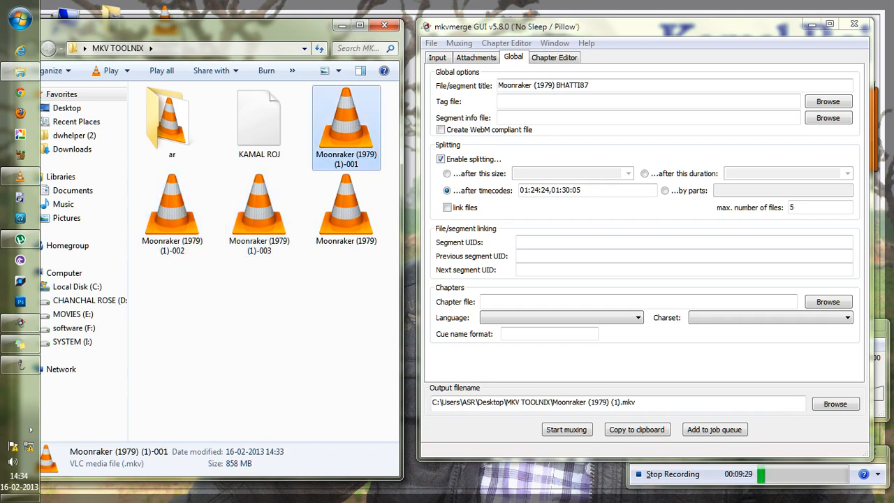
pyautogui.moveTo(521, 190); pyautogui.dragTo(550, 190)
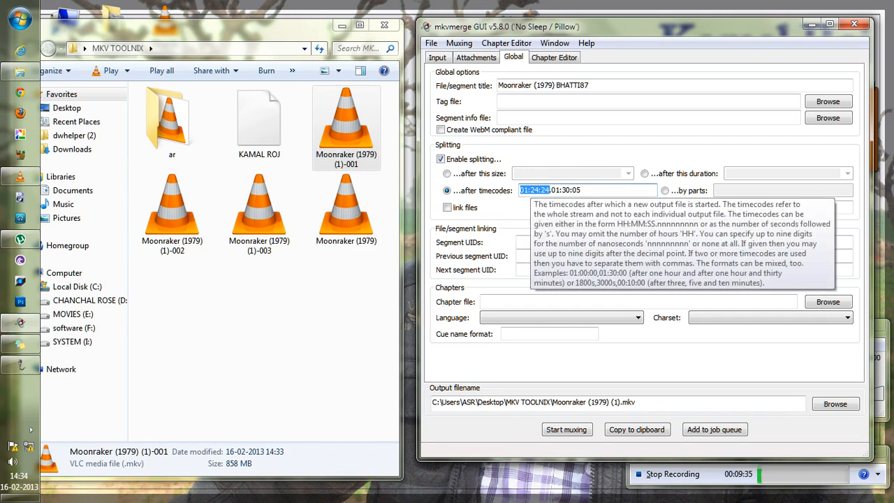
pyautogui.click(346, 128)
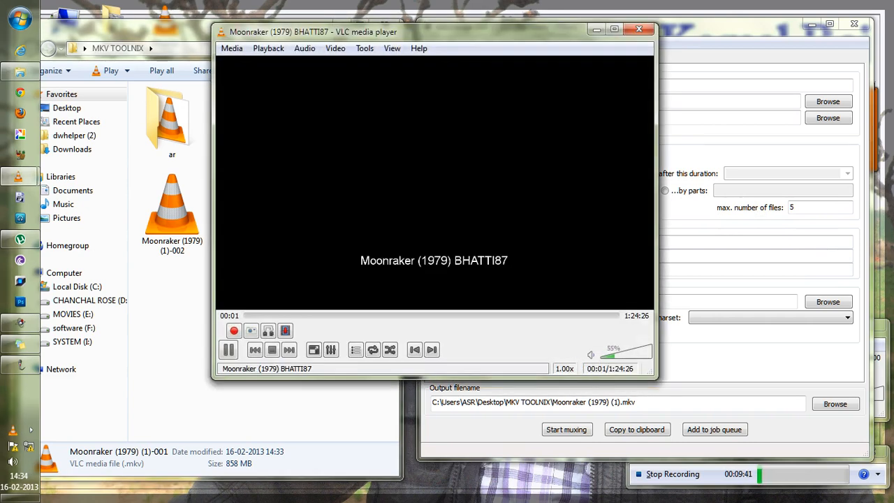
pyautogui.click(638, 28)
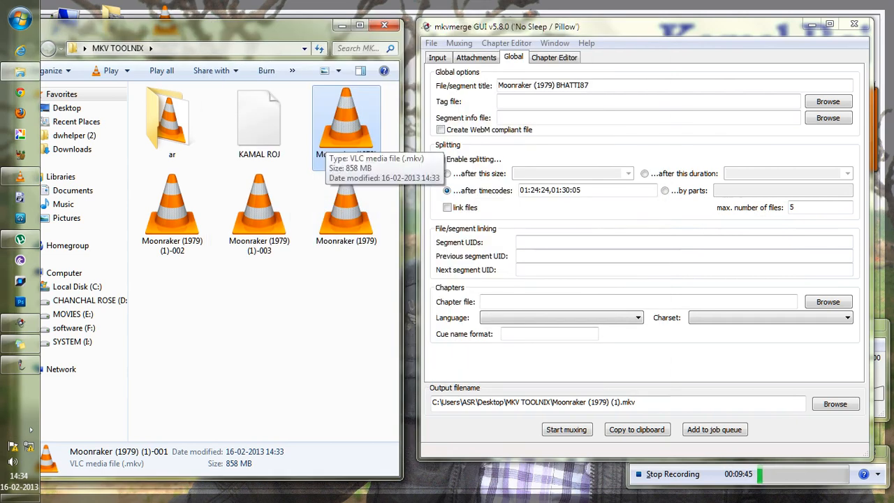
pyautogui.press('Delete')
pyautogui.press('Return')
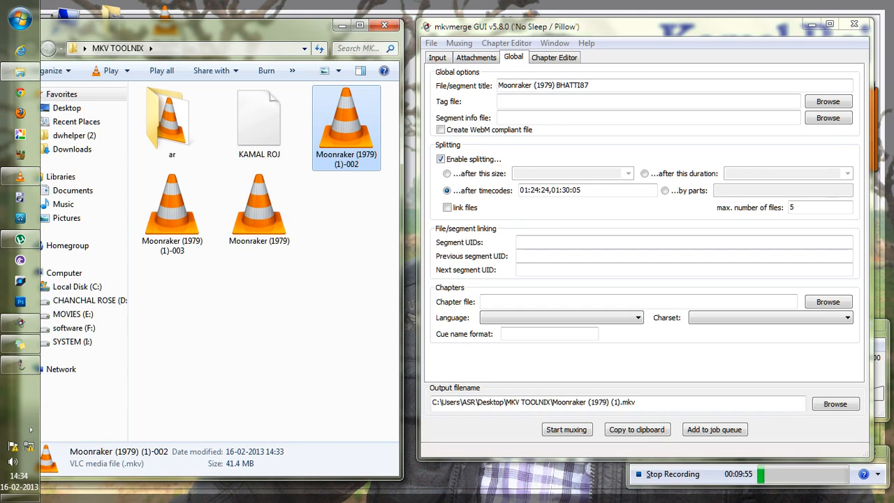
# Play Moonraker (1979) (1)-002 in VLC, skip to about 03:54 to check the part, and close the player
pyautogui.doubleClick(347, 126)
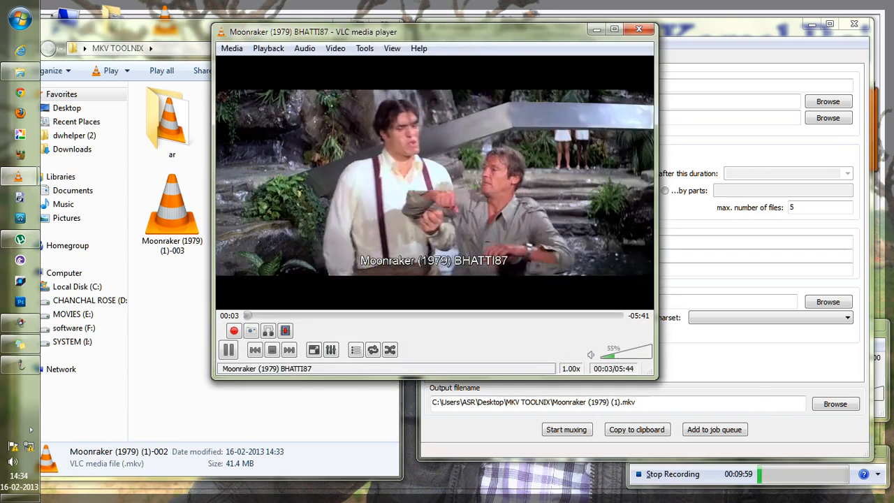
pyautogui.click(640, 316)
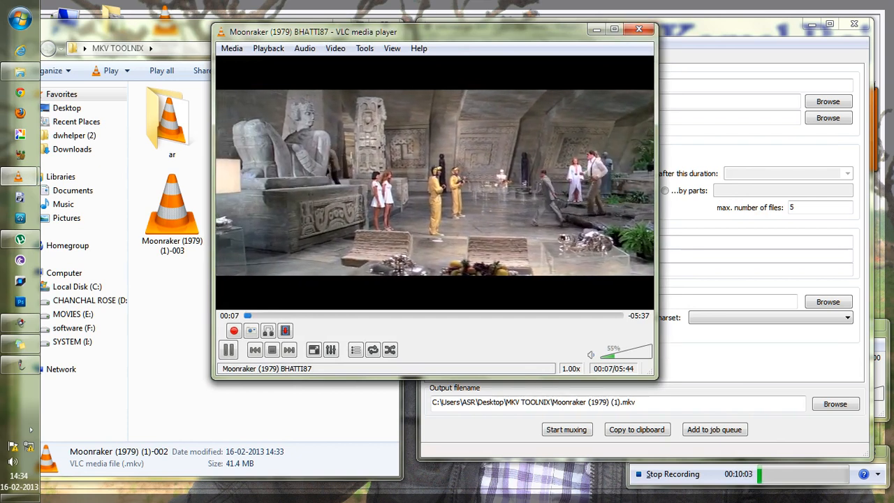
pyautogui.click(500, 315)
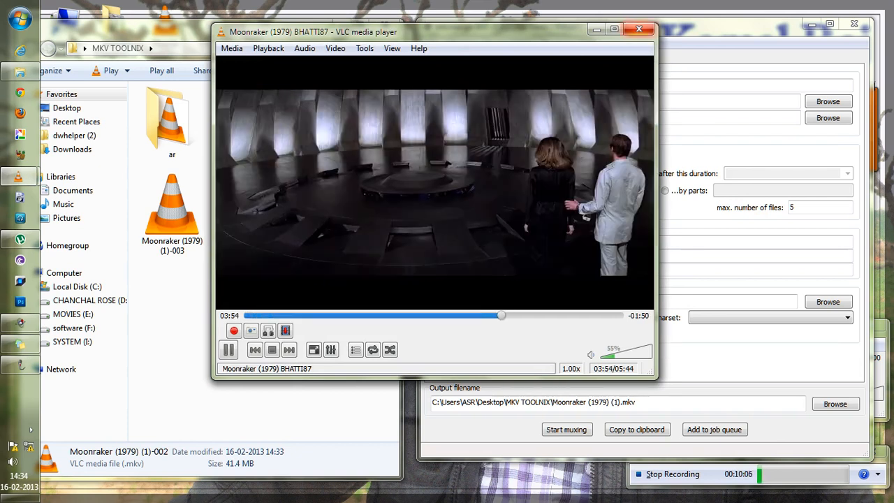
pyautogui.click(638, 28)
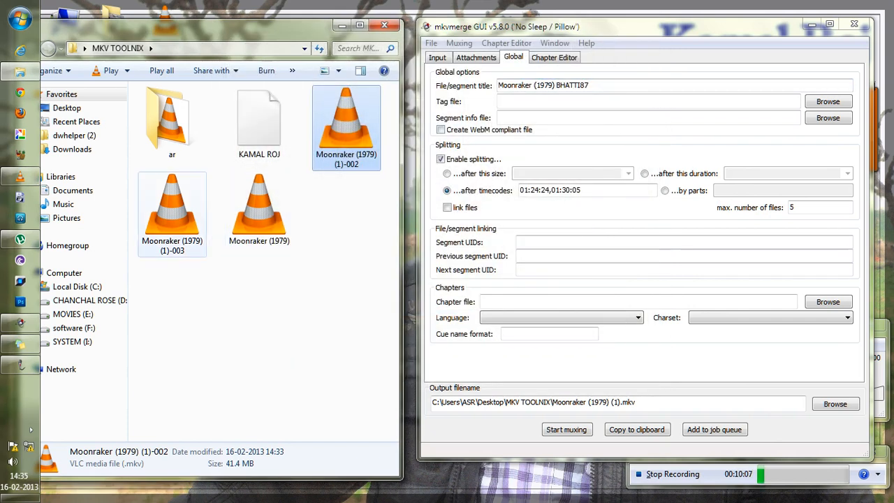
# Play Moonraker (1979) (1)-003 in VLC to check the start and length of the last part, and close the player
pyautogui.click(172, 214)
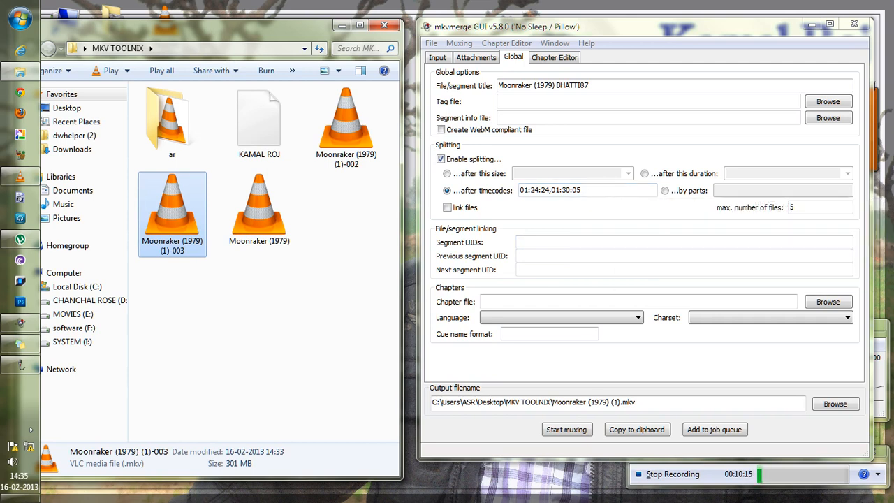
pyautogui.press('Return')
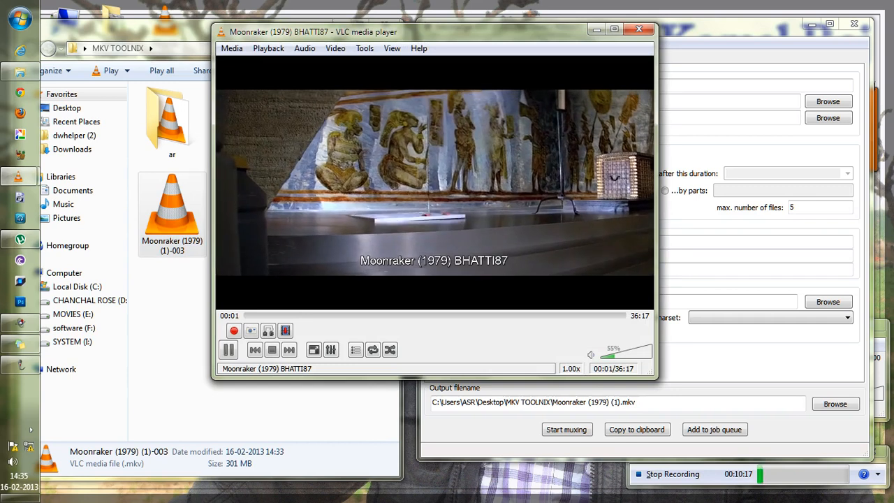
pyautogui.hotkey('alt', 'F4')
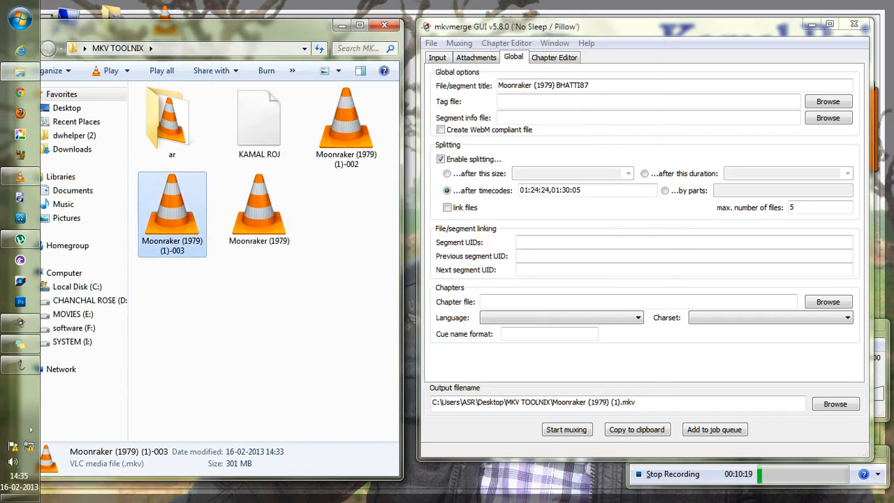
# Delete the split parts Moonraker (1979) (1)-003 and Moonraker (1979) (1)-002 from the MKV TOOLNIX folder
pyautogui.press('Delete')
pyautogui.press('Return')
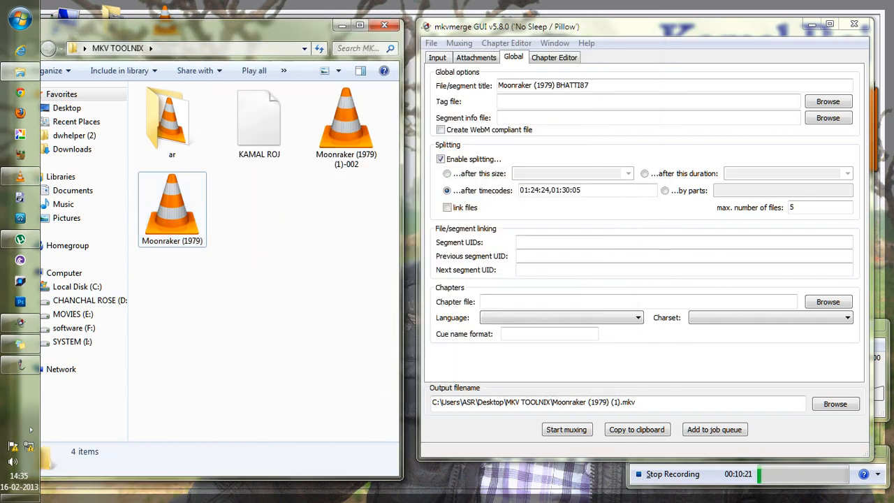
pyautogui.click(346, 129)
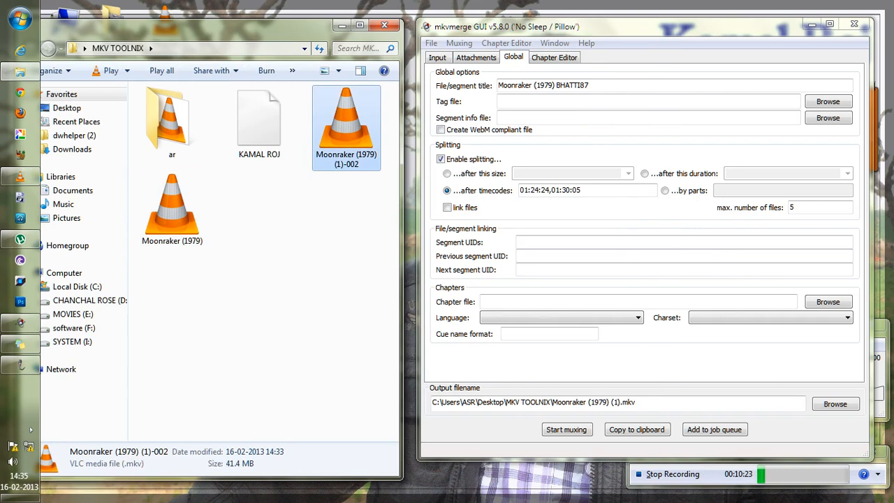
pyautogui.press('Delete')
pyautogui.press('Return')
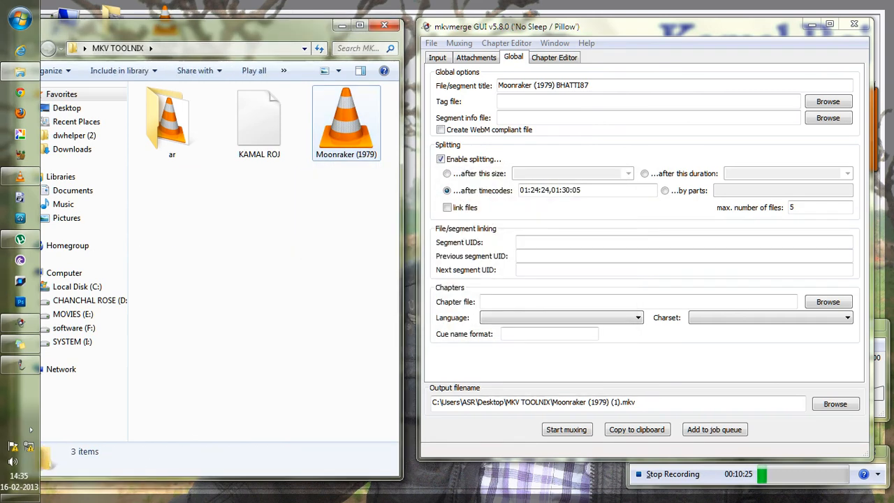
# Turn off splitting in the global options and remove all input files from the mkvmerge project
pyautogui.click(347, 128)
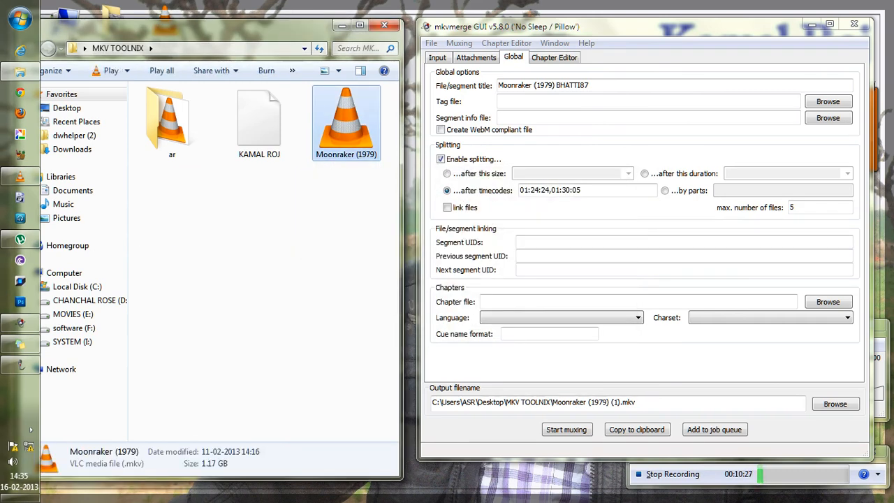
pyautogui.moveTo(519, 191); pyautogui.dragTo(550, 190)
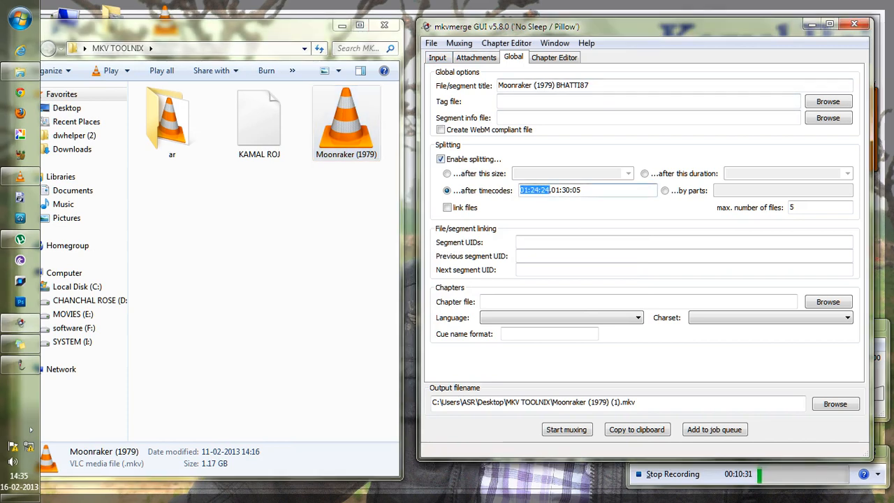
pyautogui.click(441, 159)
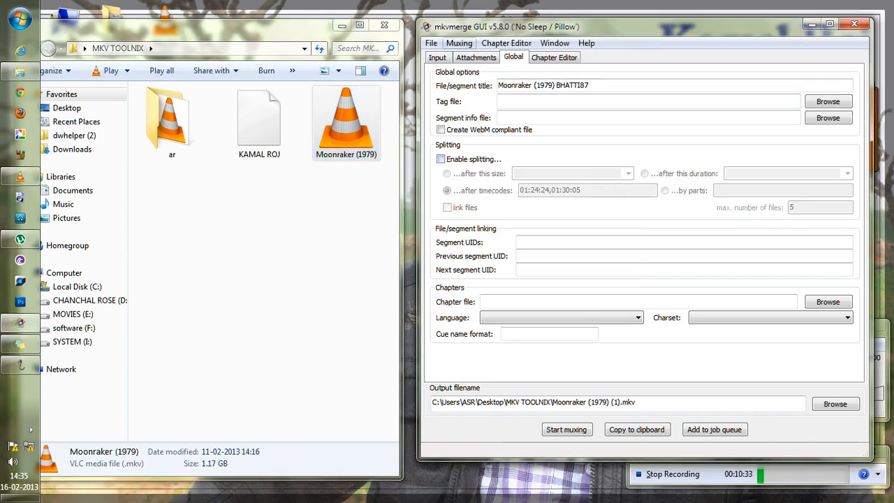
pyautogui.click(437, 57)
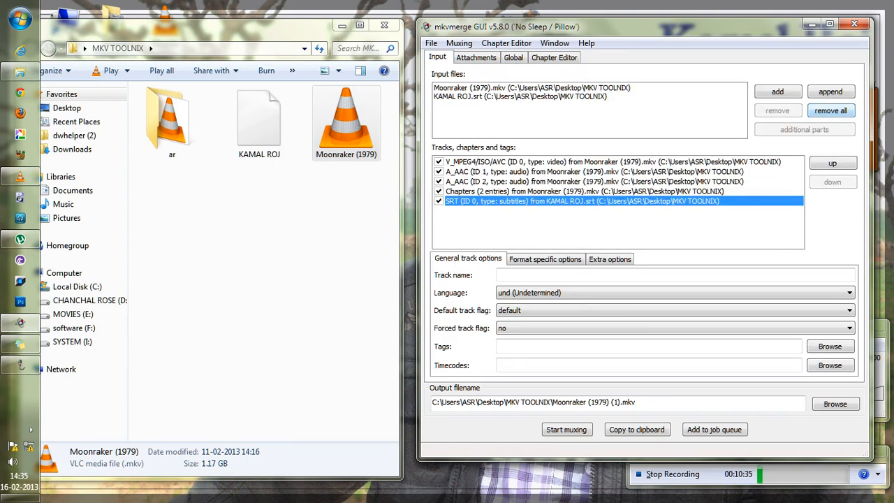
pyautogui.click(831, 111)
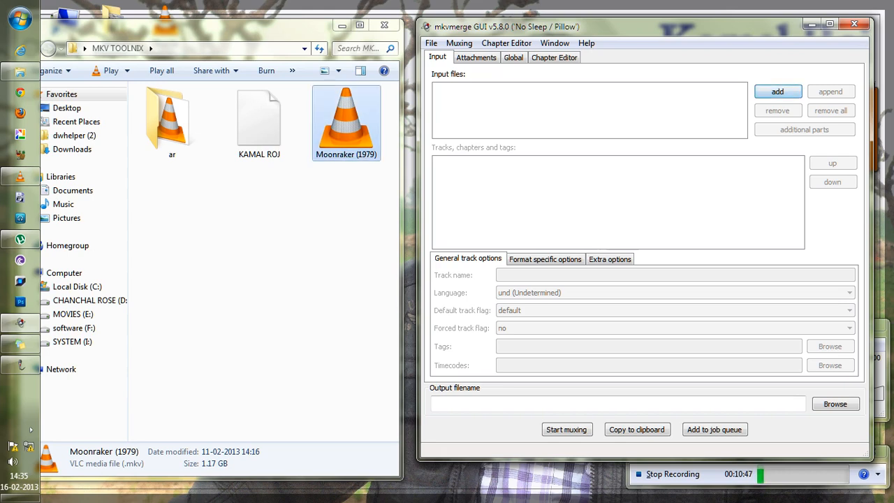
# Add Moonraker (1979).mkv as an input file and exclude its first AAC audio track (ID 1)
pyautogui.click(346, 123)
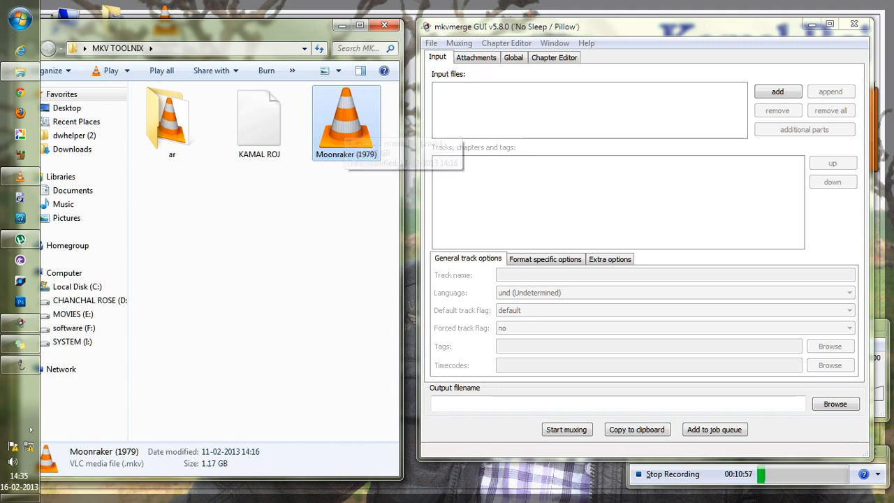
pyautogui.click(778, 91)
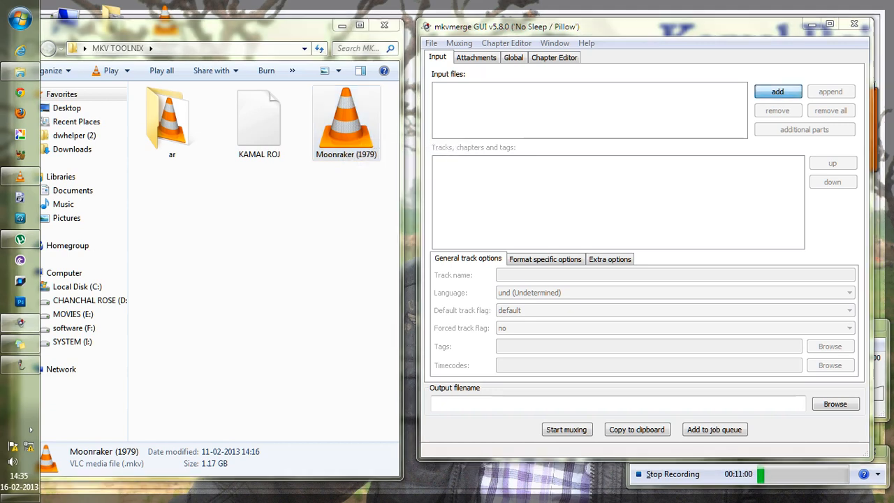
pyautogui.doubleClick(571, 150)
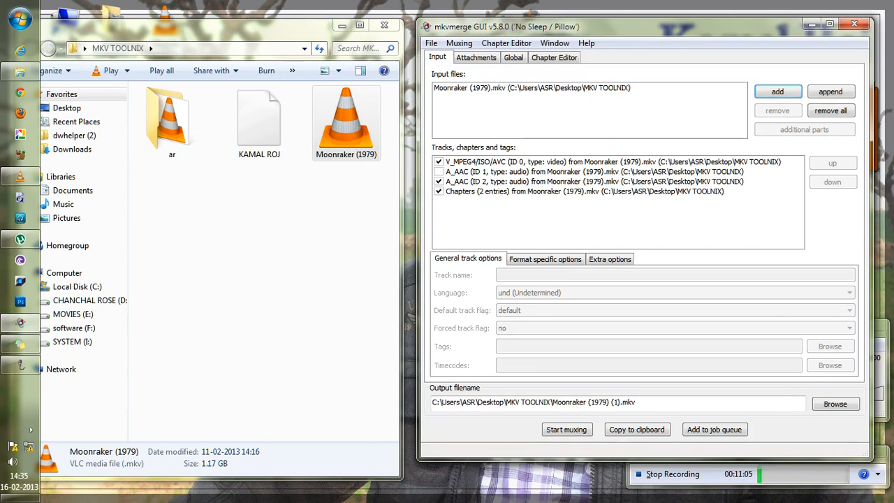
pyautogui.click(439, 172)
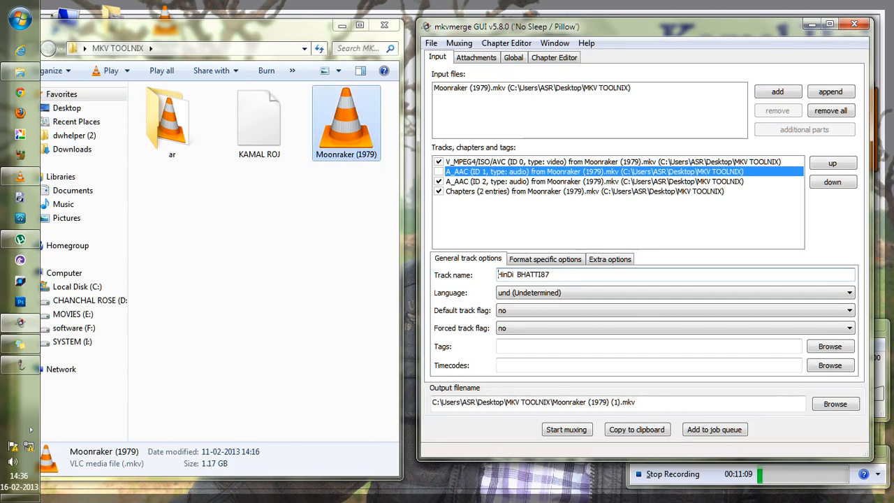
# Add the audio file Moonraker (1979) (1).mka from the ar folder as a second input and select its AAC track
pyautogui.doubleClick(172, 122)
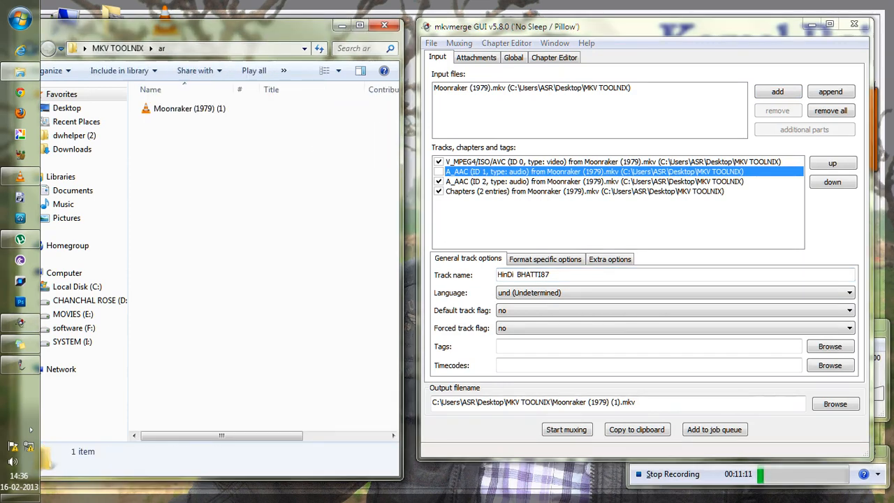
pyautogui.click(189, 109)
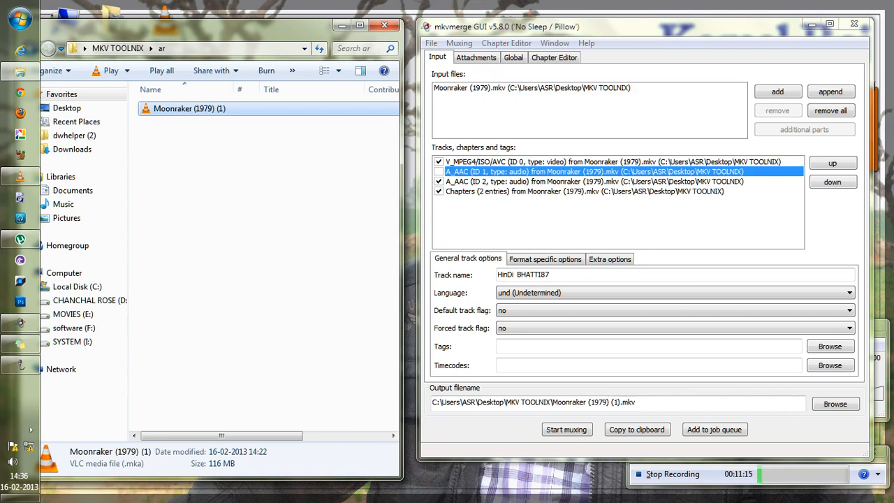
pyautogui.moveTo(196, 109); pyautogui.dragTo(503, 117)
pyautogui.click(777, 91)
pyautogui.click(432, 154)
pyautogui.doubleClick(432, 154)
pyautogui.doubleClick(454, 139)
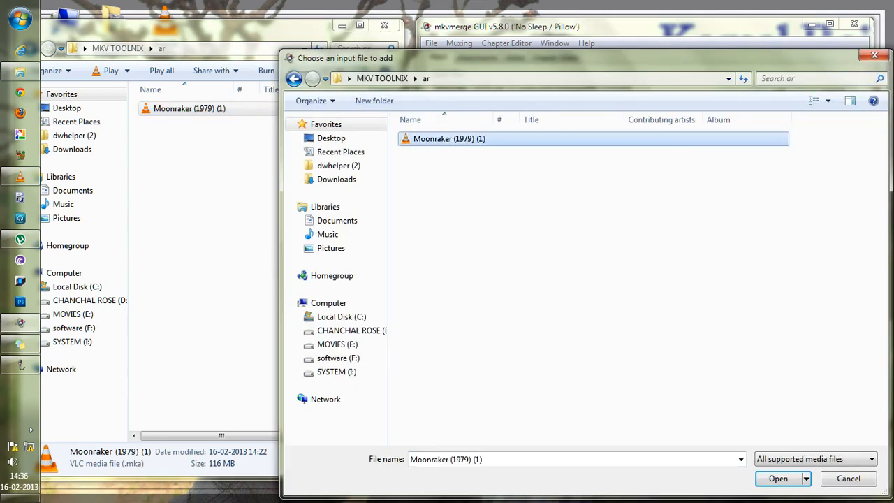
pyautogui.click(542, 96)
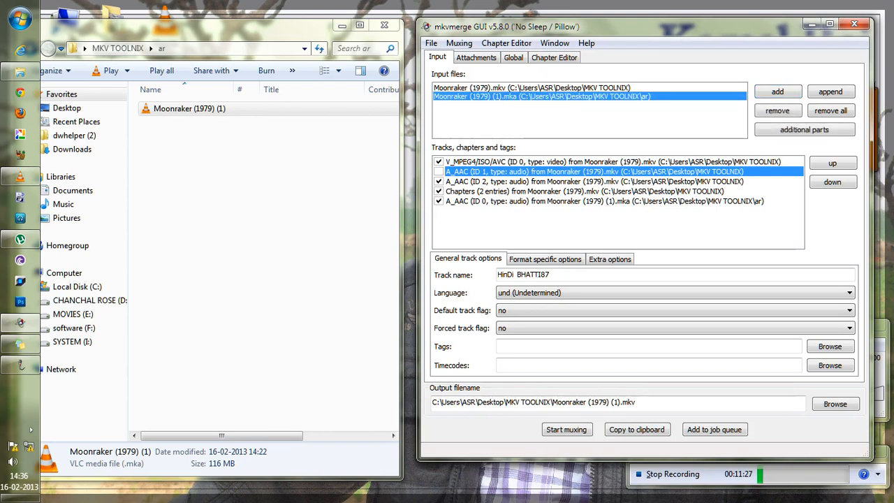
pyautogui.click(573, 201)
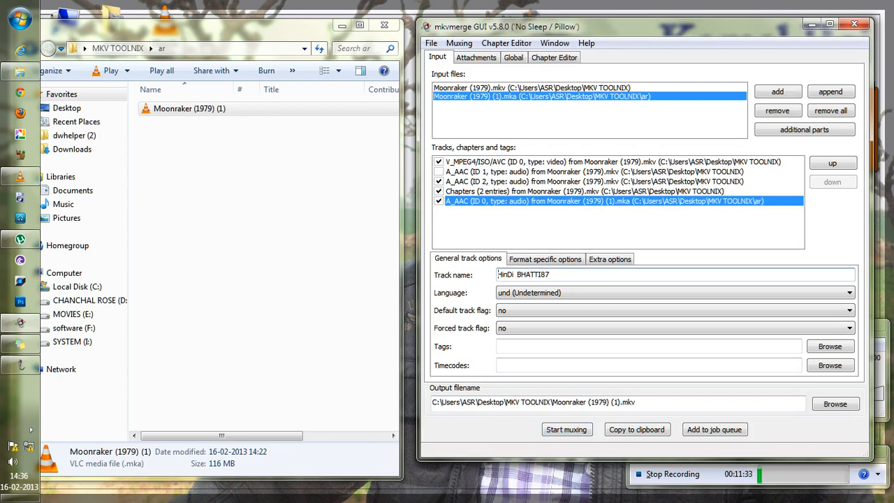
# Move the folder window clear of the desktop edge and go back to the MKV TOOLNIX folder
pyautogui.moveTo(210, 26); pyautogui.dragTo(257, 15)
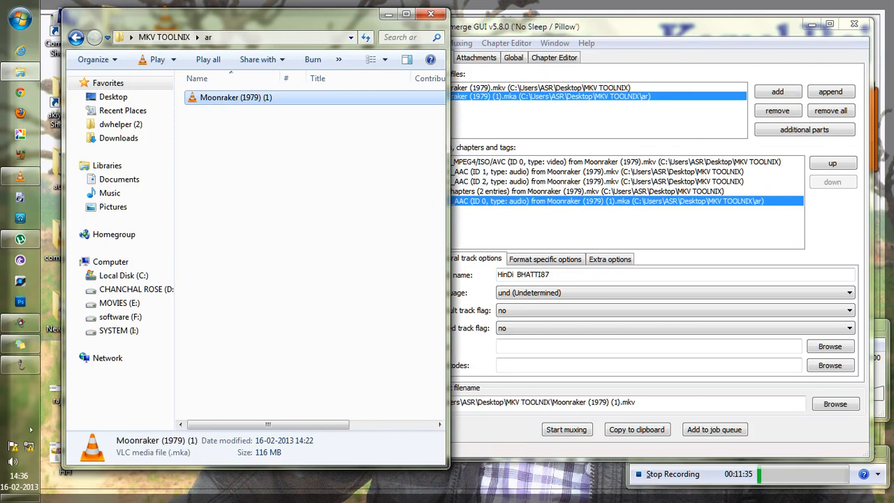
pyautogui.click(76, 37)
pyautogui.click(393, 112)
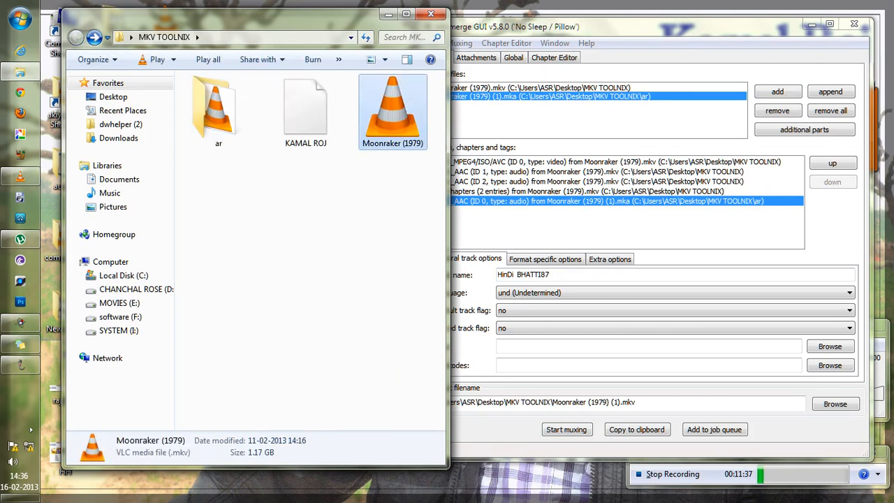
pyautogui.click(314, 251)
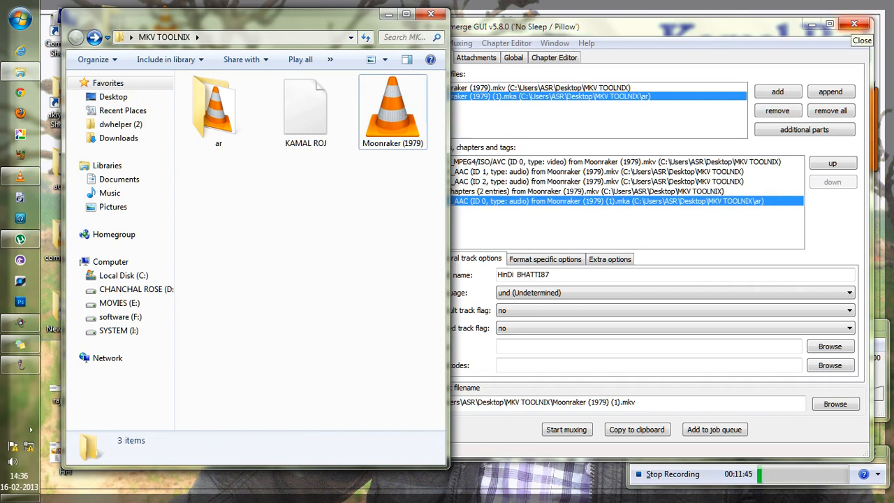
# Close mkvmerge GUI and the MKV TOOLNIX folder window, and refresh the desktop
pyautogui.click(498, 275)
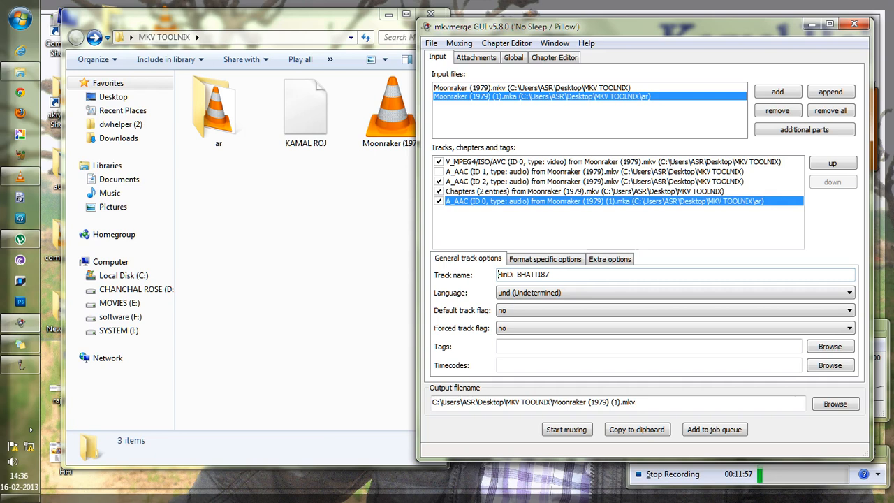
pyautogui.click(854, 24)
pyautogui.click(430, 14)
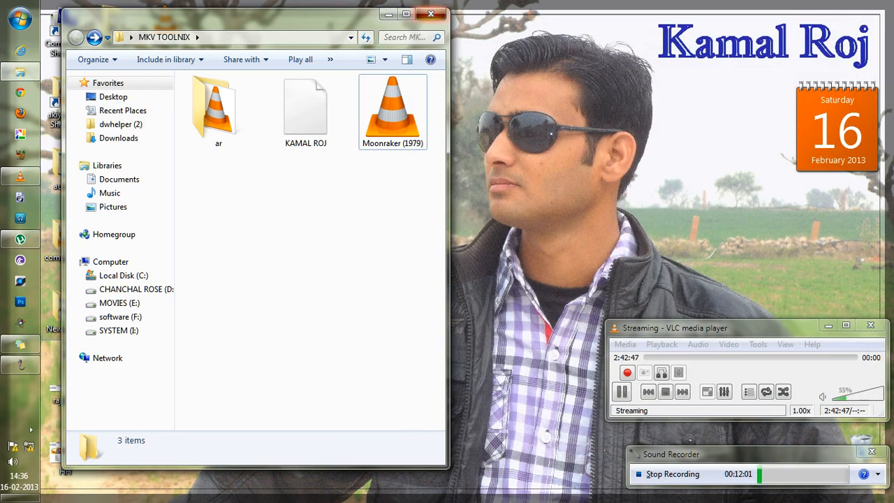
pyautogui.rightClick(337, 149)
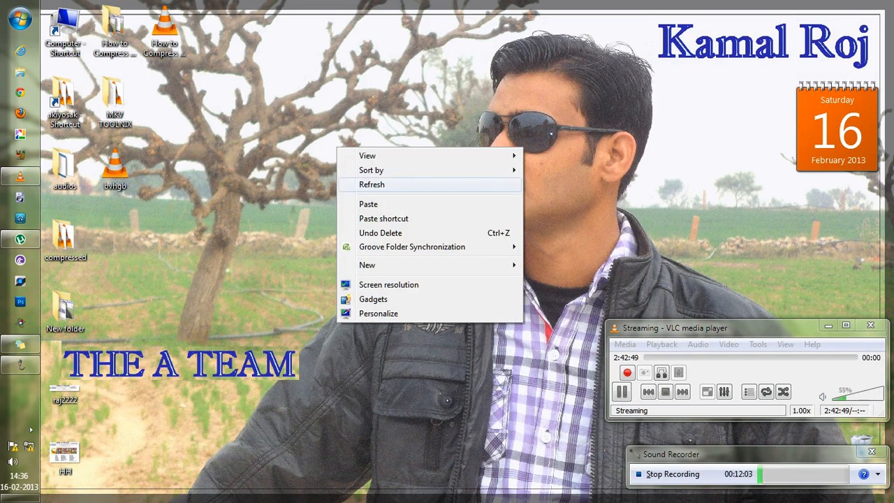
pyautogui.click(372, 184)
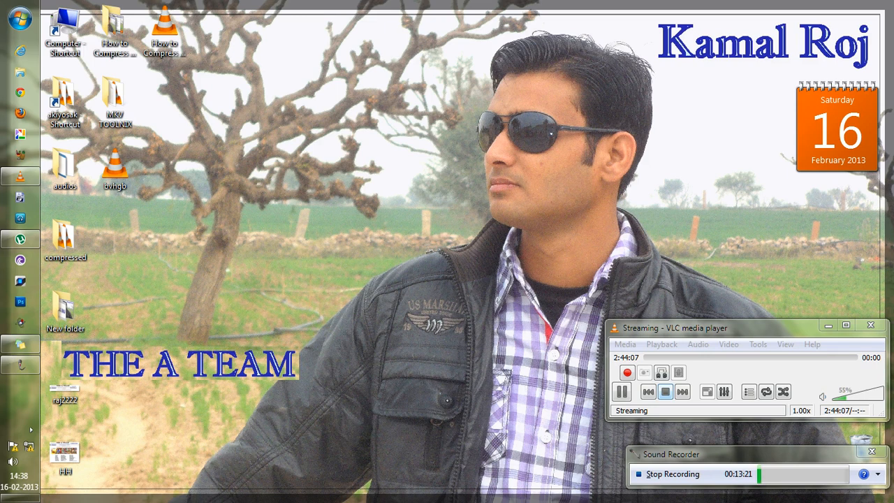
# Stop the audio recording in Sound Recorder and enter mm as the file name for saving it
pyautogui.click(667, 474)
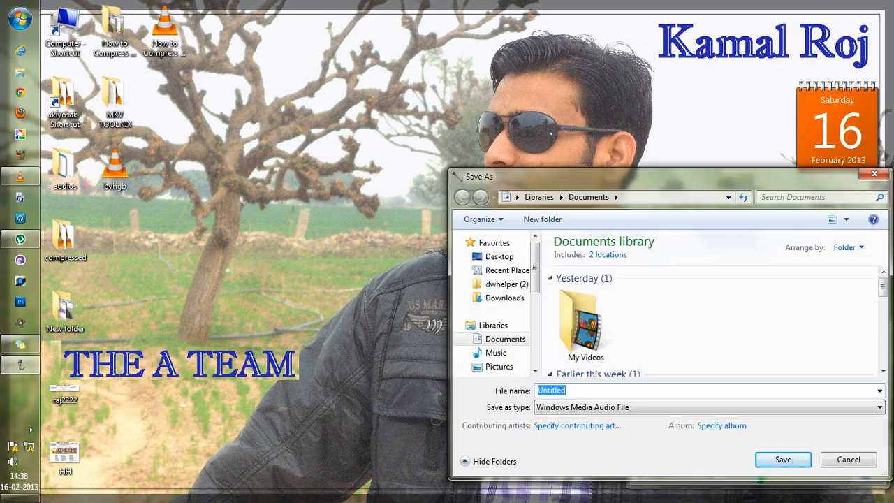
pyautogui.write('mm')
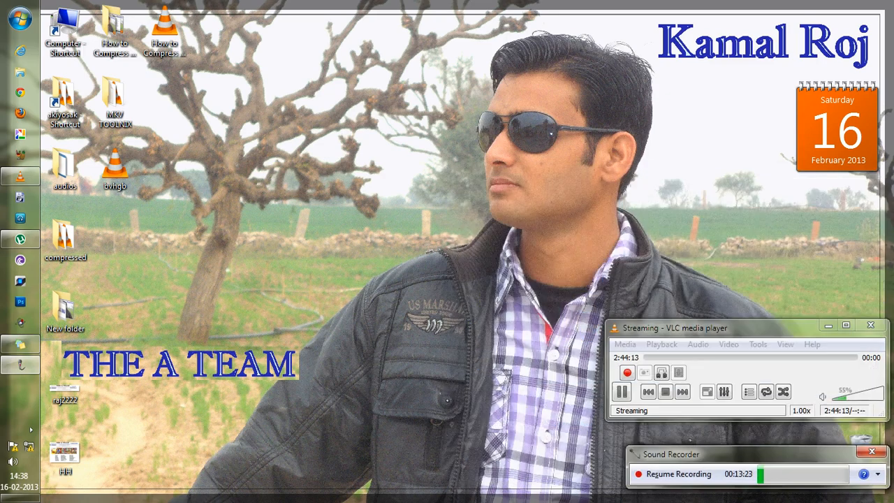